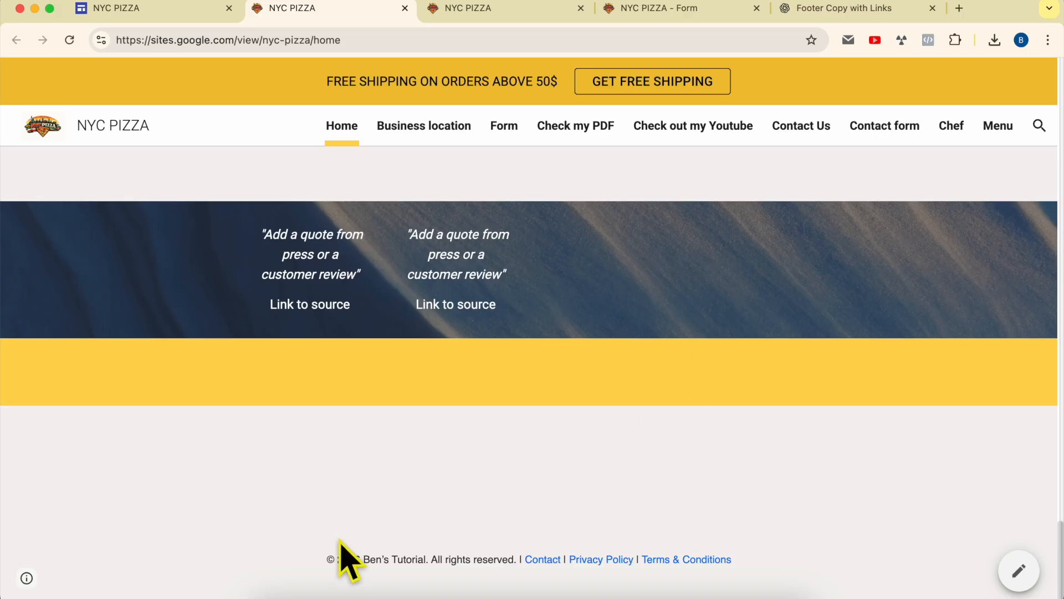
Step: Go to sites.google.com and open the Restaurant site for editing
drag(308, 559, 751, 561)
click(825, 540)
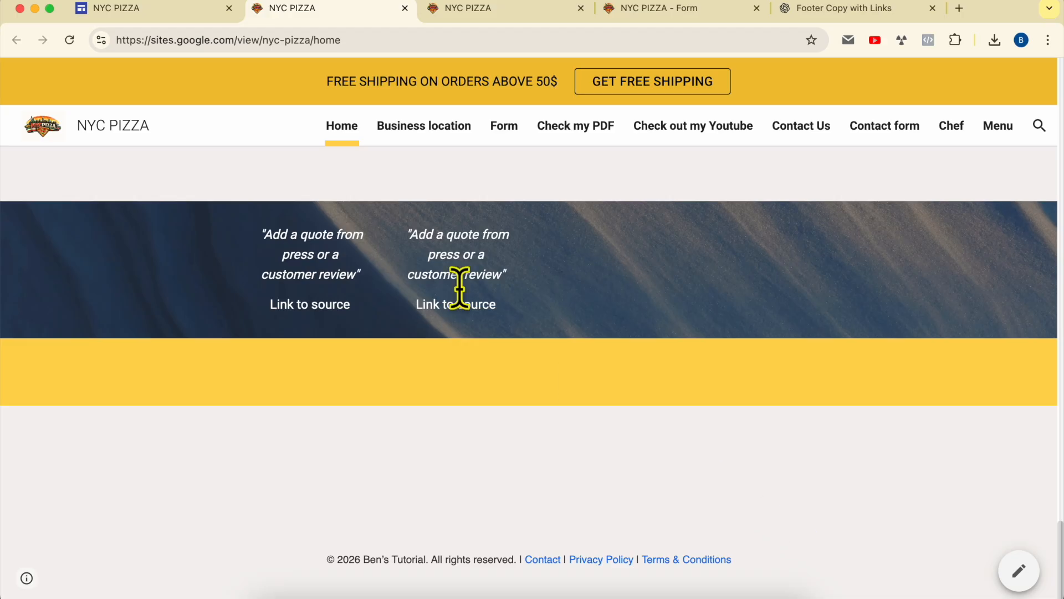
click(177, 10)
click(183, 39)
text(s)
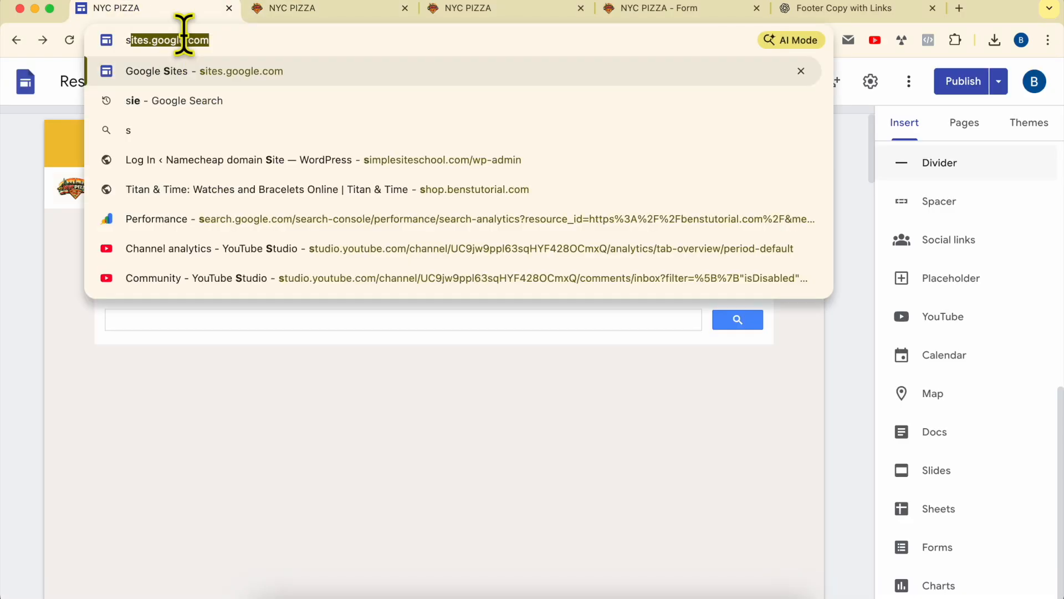
key(Return)
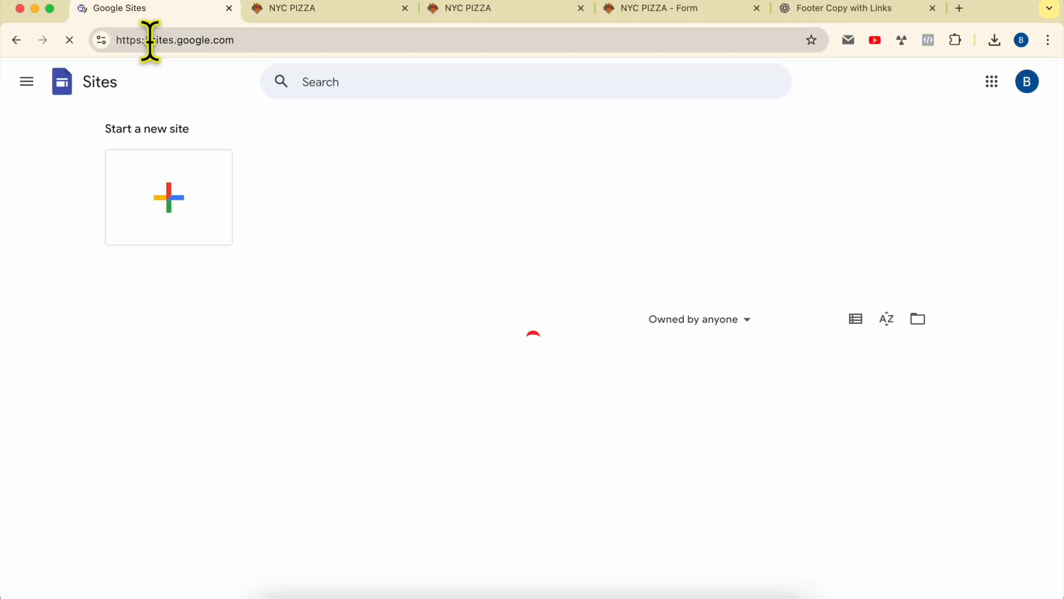
drag(143, 40, 237, 40)
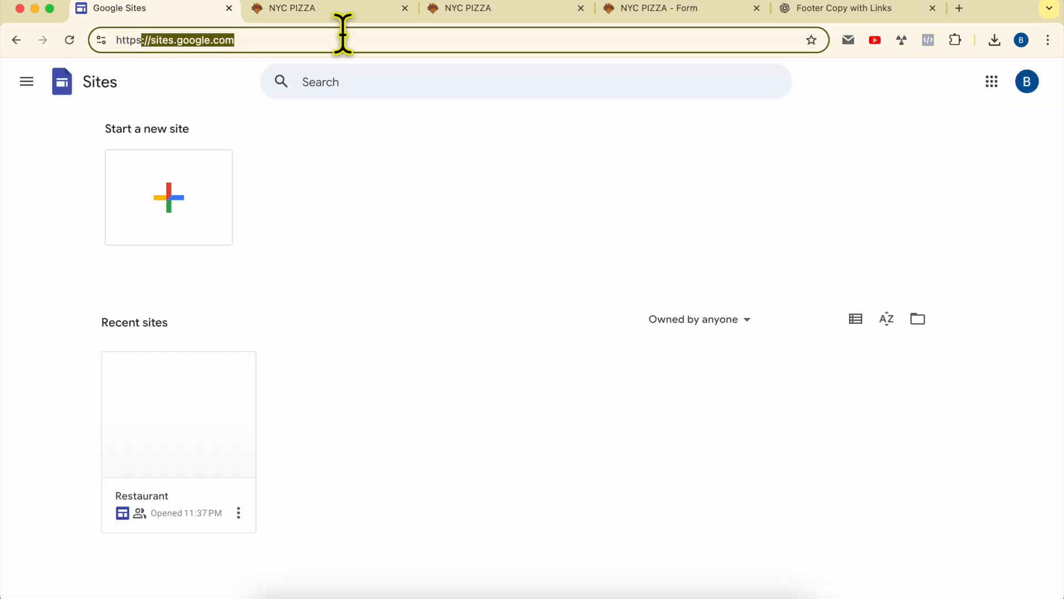
click(423, 147)
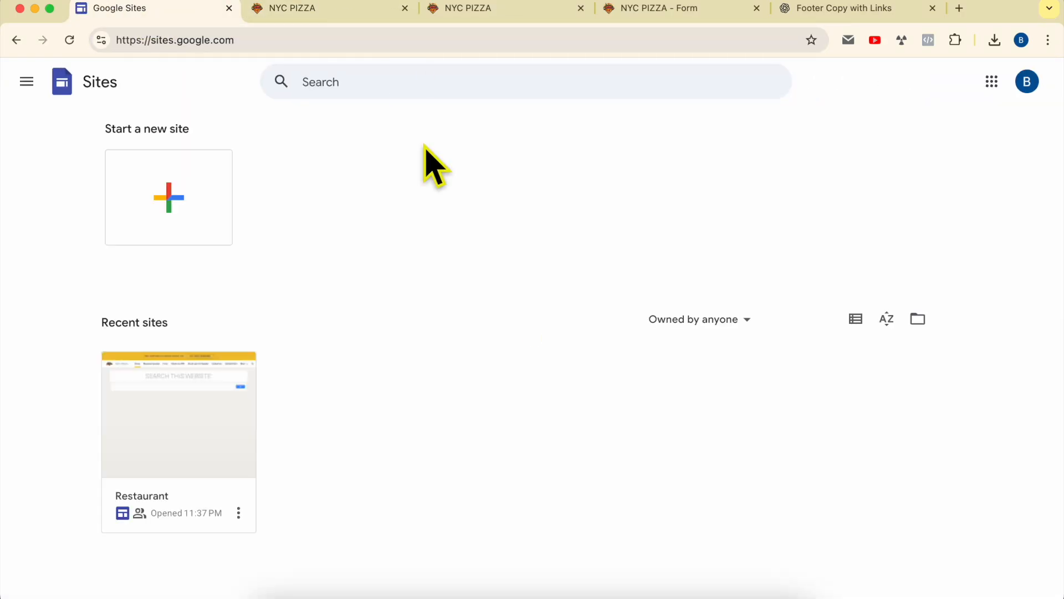
click(169, 416)
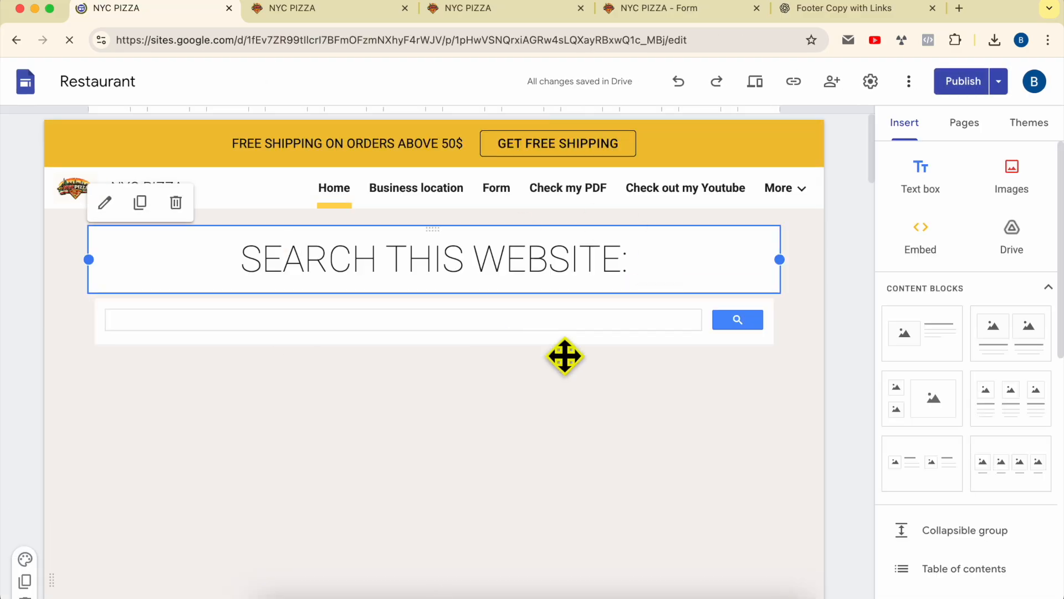
Step: Open the Home page's footer for editing, try deleting its copyright section, and undo each deletion
scroll(808, 349, down, 10)
scroll(799, 329, down, 3)
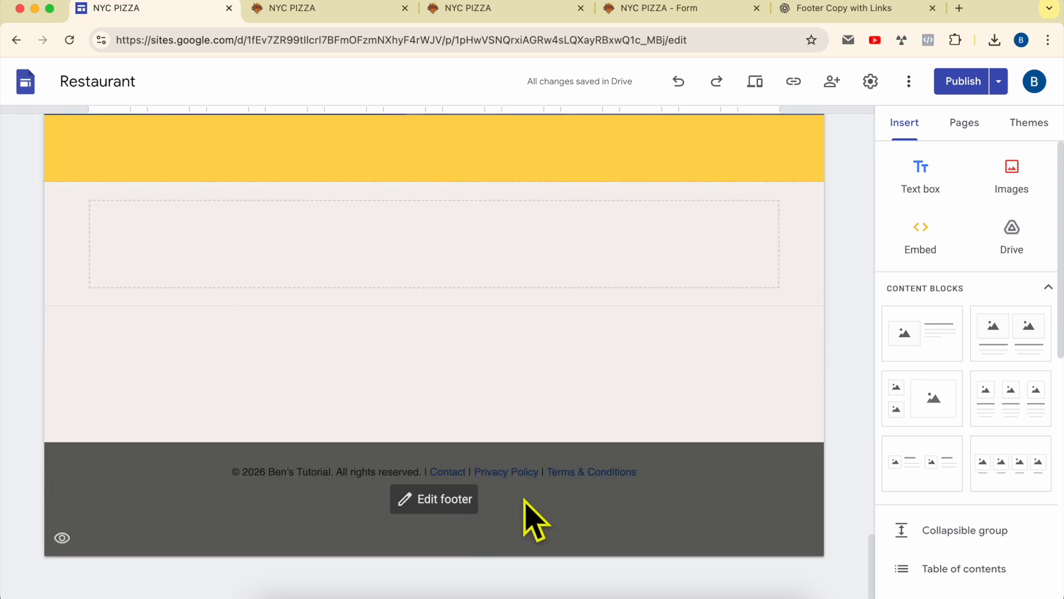
click(159, 511)
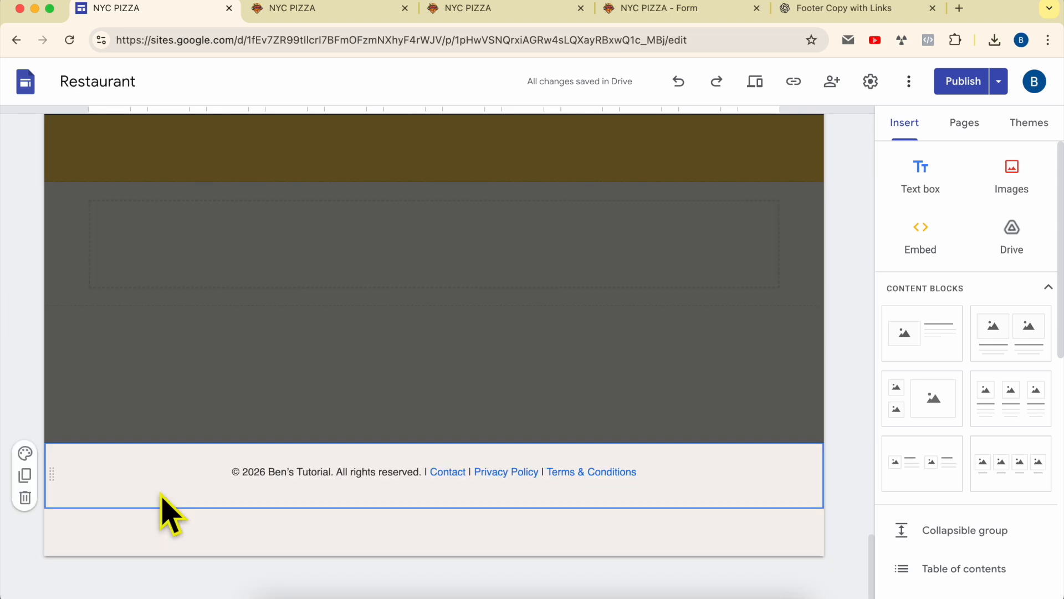
click(143, 488)
click(76, 489)
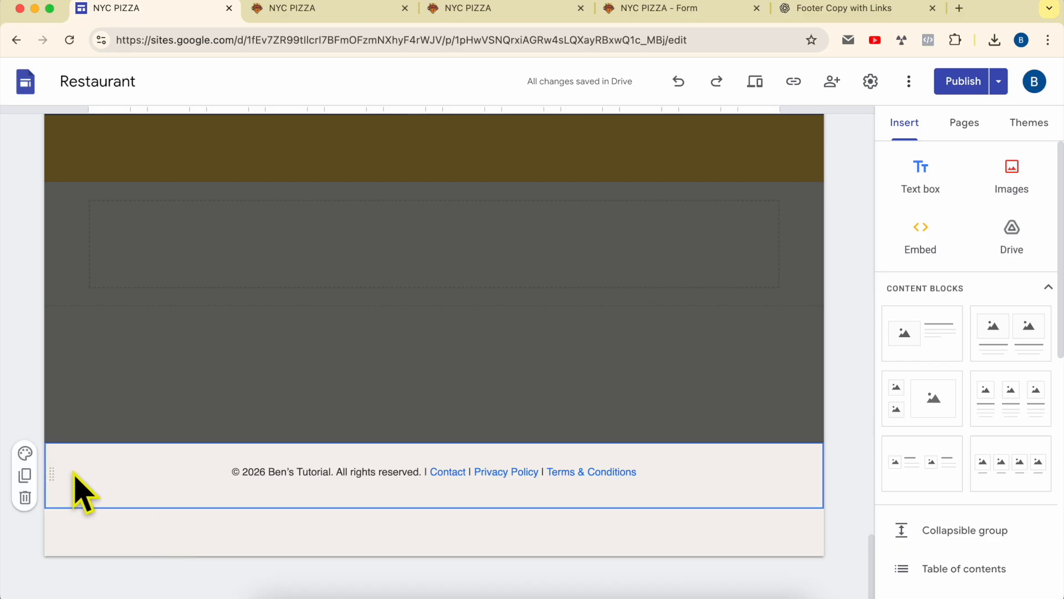
click(25, 498)
scroll(331, 458, down, 2)
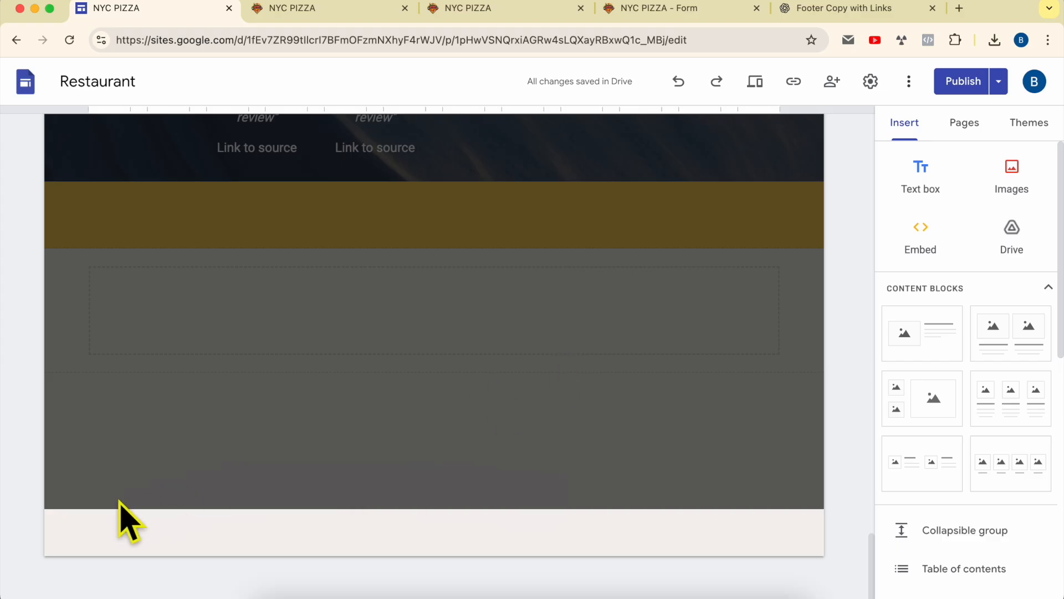
click(678, 81)
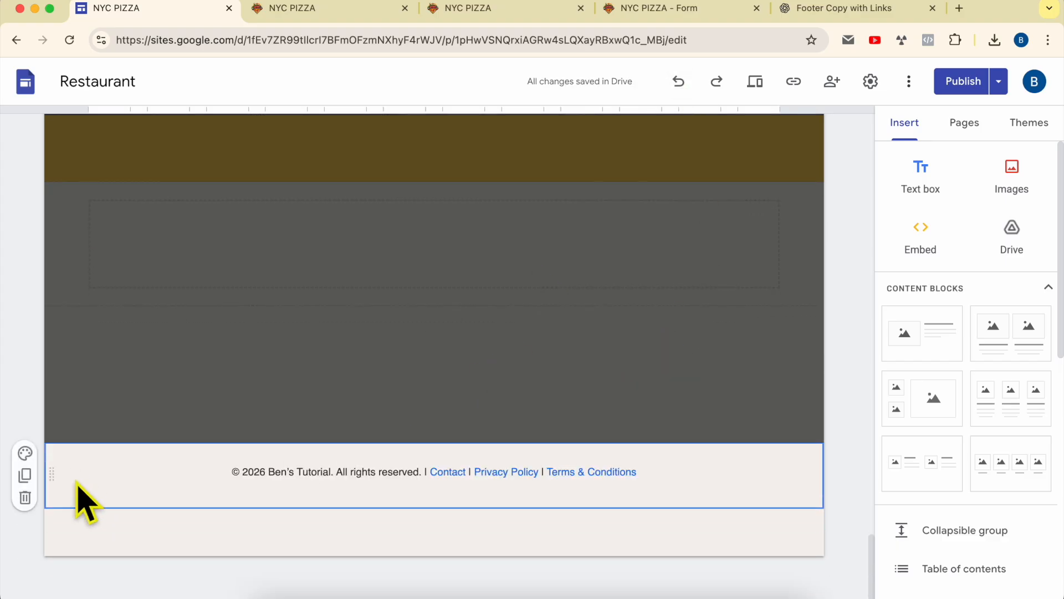
click(25, 497)
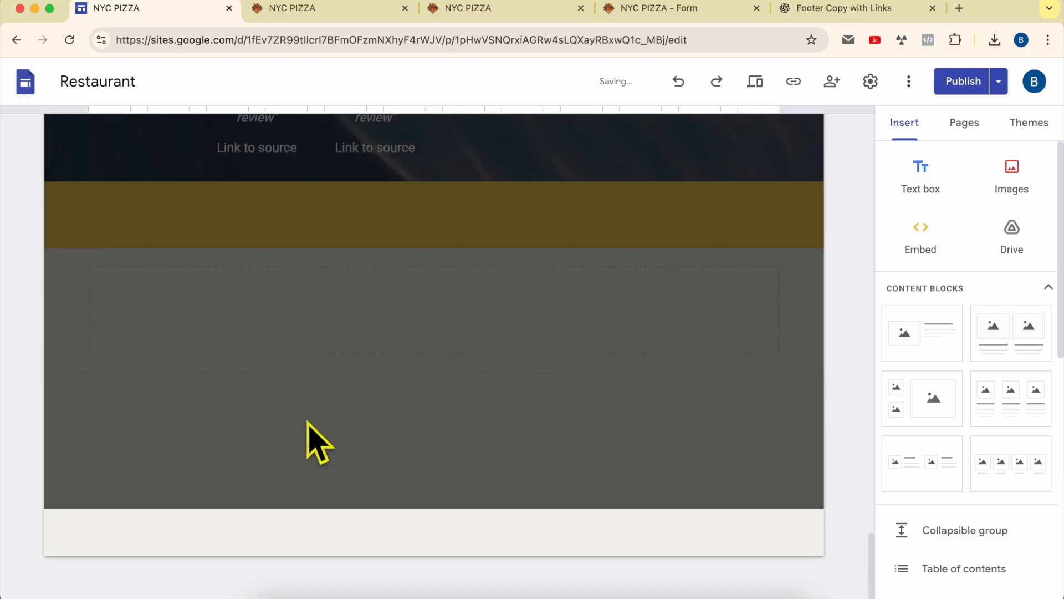
click(678, 82)
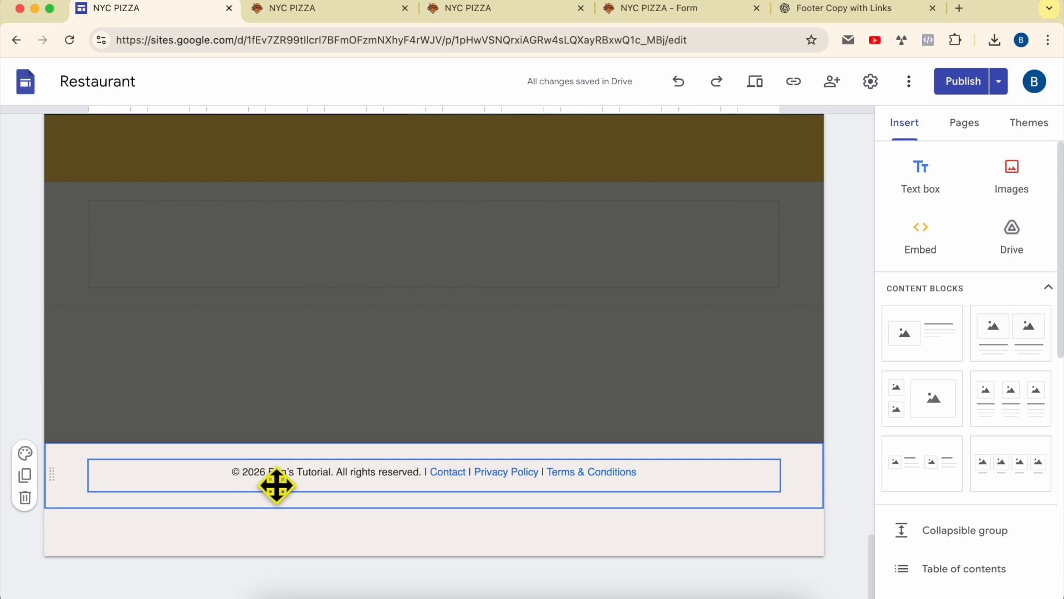
Step: Open the Business location page in the editor and look over its content
scroll(388, 354, up, 20)
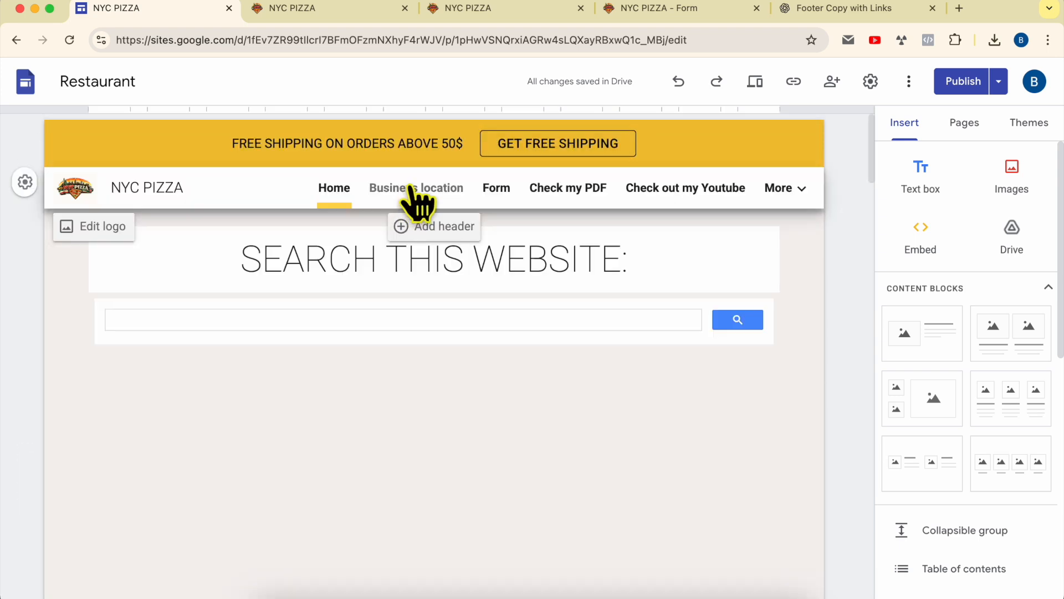
click(413, 191)
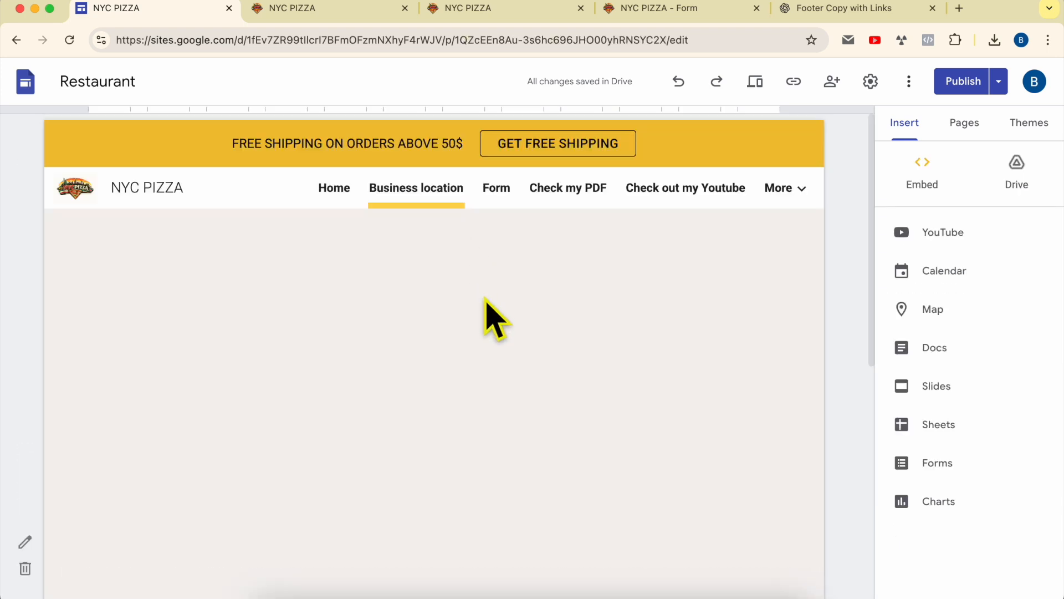
scroll(494, 325, down, 10)
scroll(365, 322, up, 10)
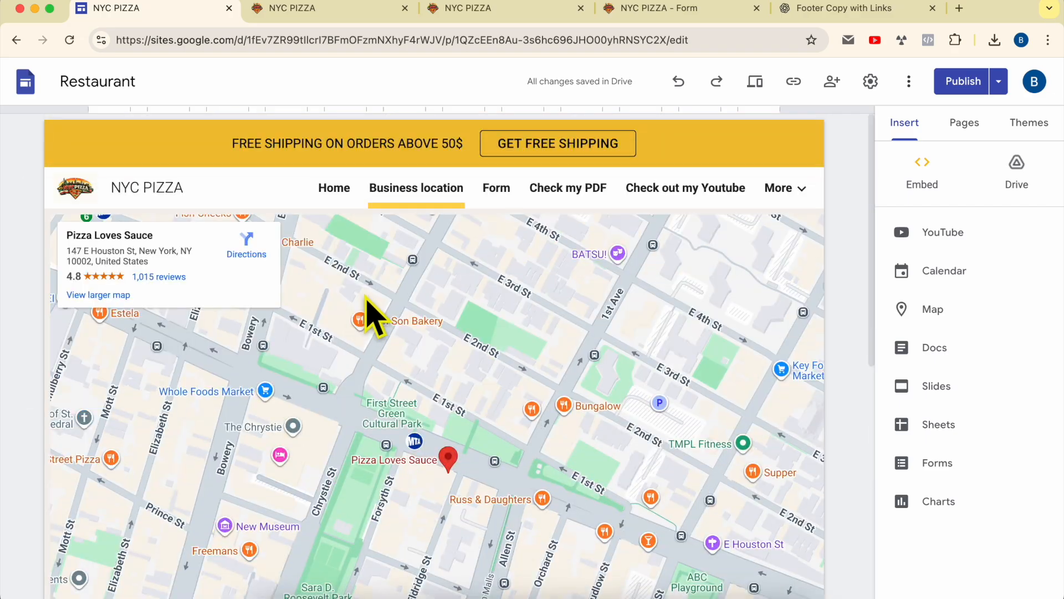
Step: Return to the Home page and hide the footer on that page only
click(334, 188)
scroll(411, 382, down, 15)
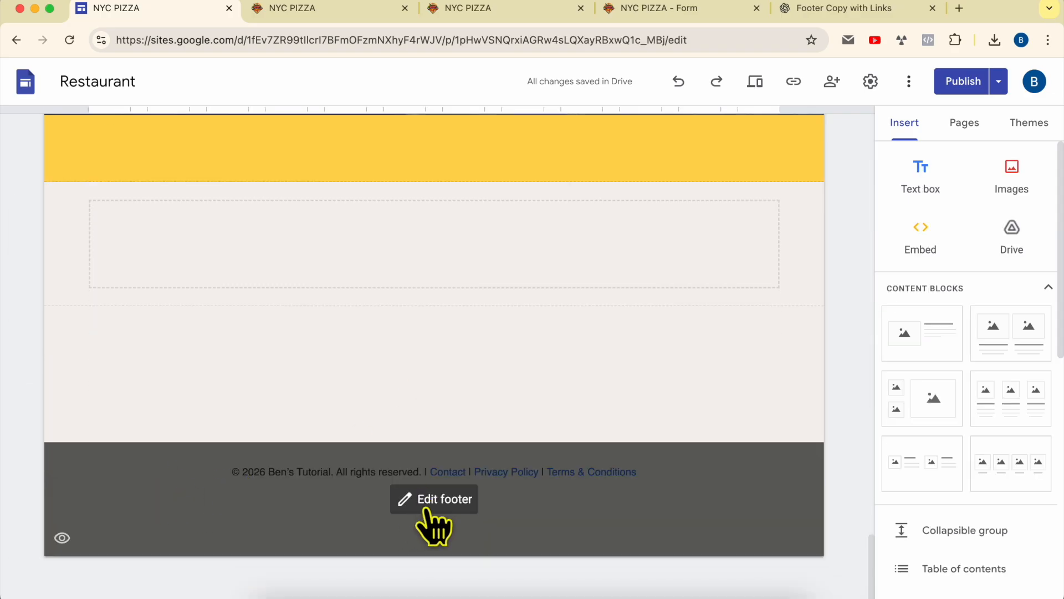
click(62, 537)
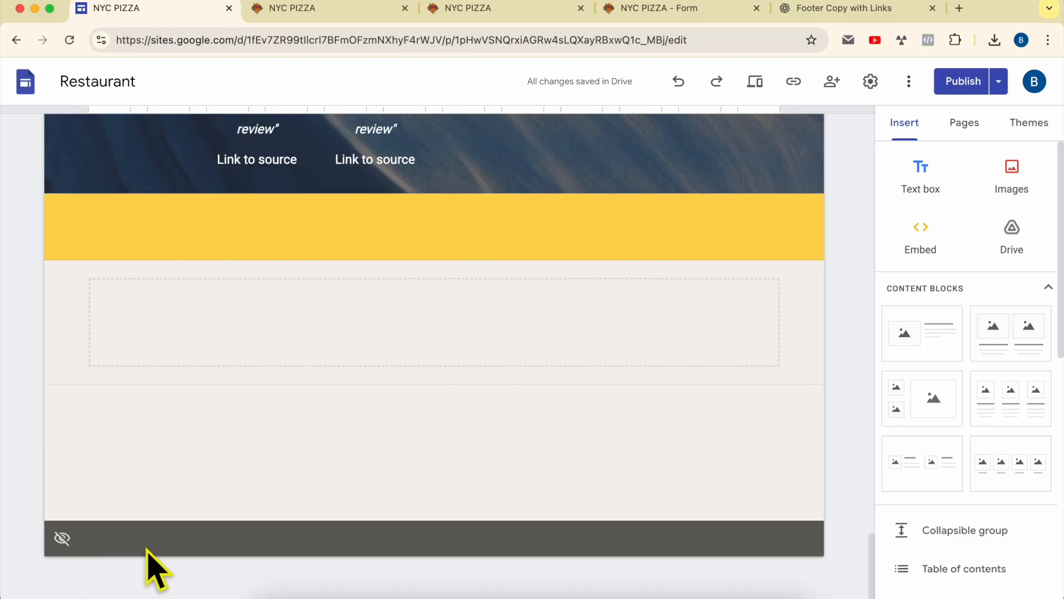
click(61, 537)
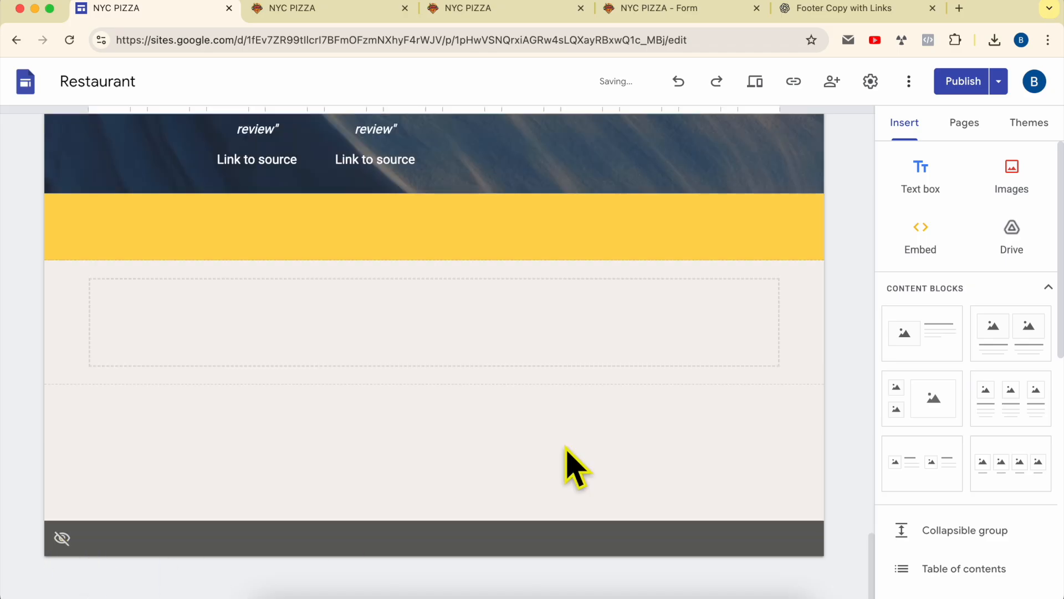
Step: Publish the site changes and open the published NYC PIZZA site
click(963, 84)
click(1017, 89)
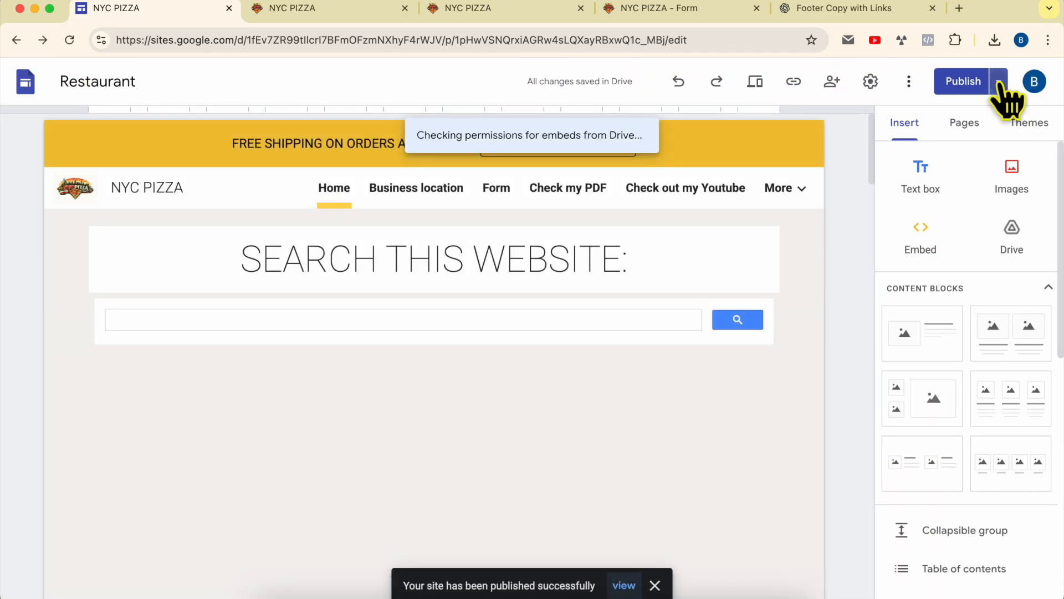
click(999, 83)
click(893, 162)
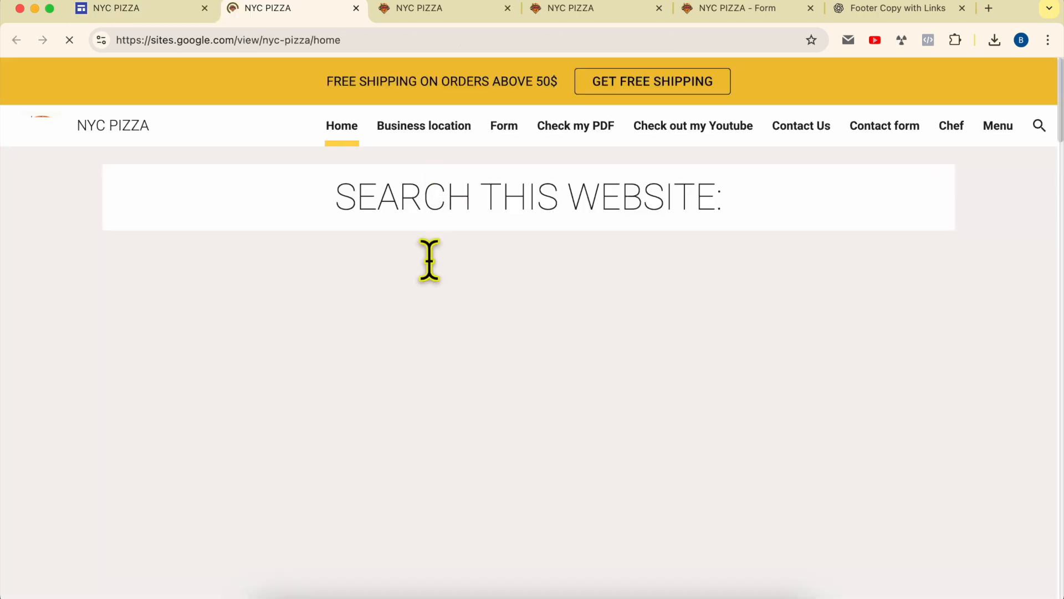
Step: Check the bottom of the published Home page and the footer of the Business location page
scroll(854, 278, down, 5)
scroll(878, 283, down, 10)
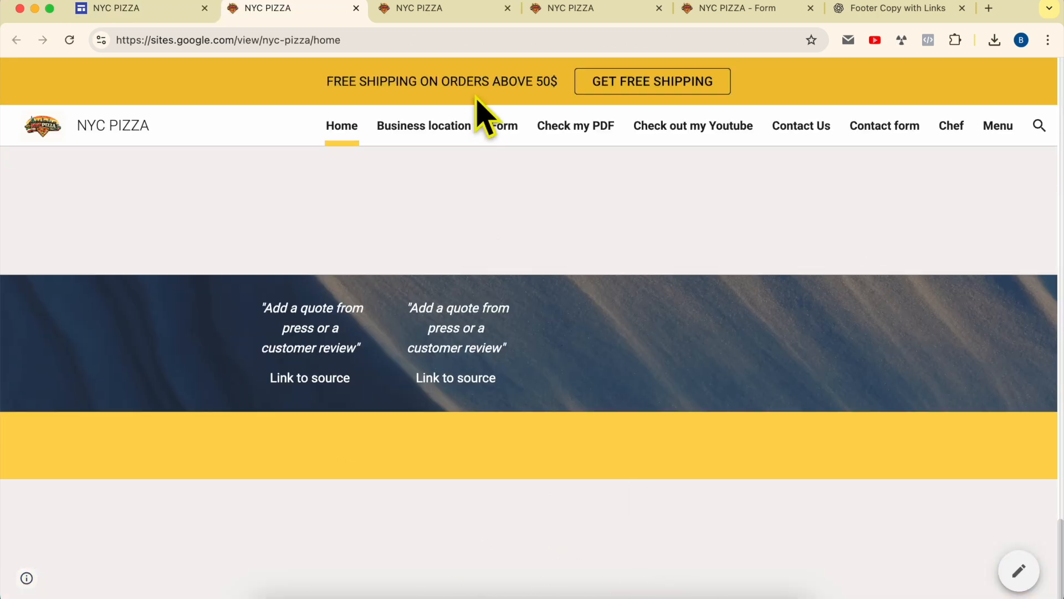
click(437, 133)
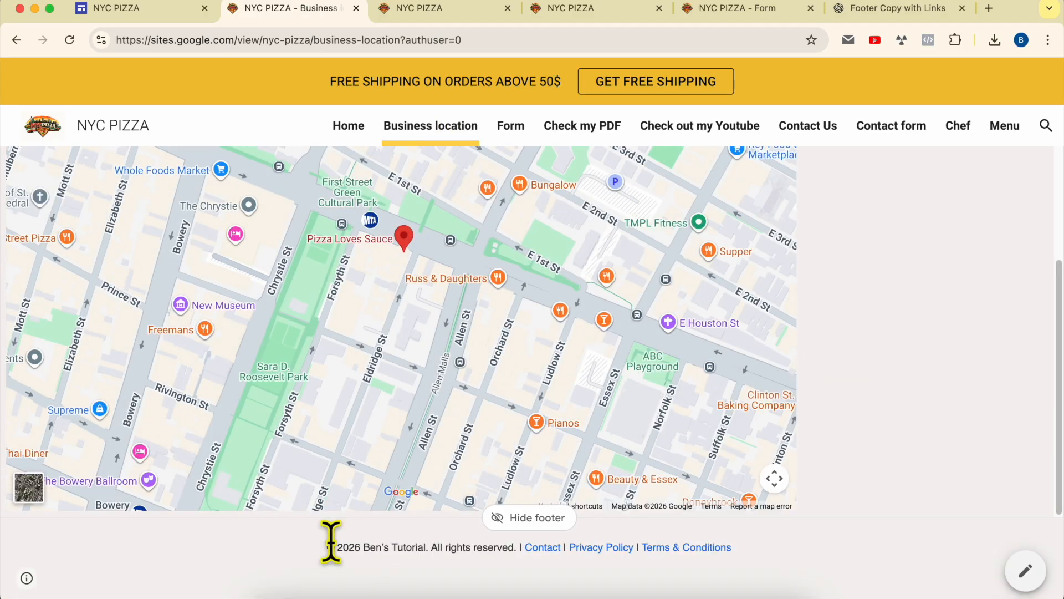
drag(328, 547, 571, 543)
click(797, 559)
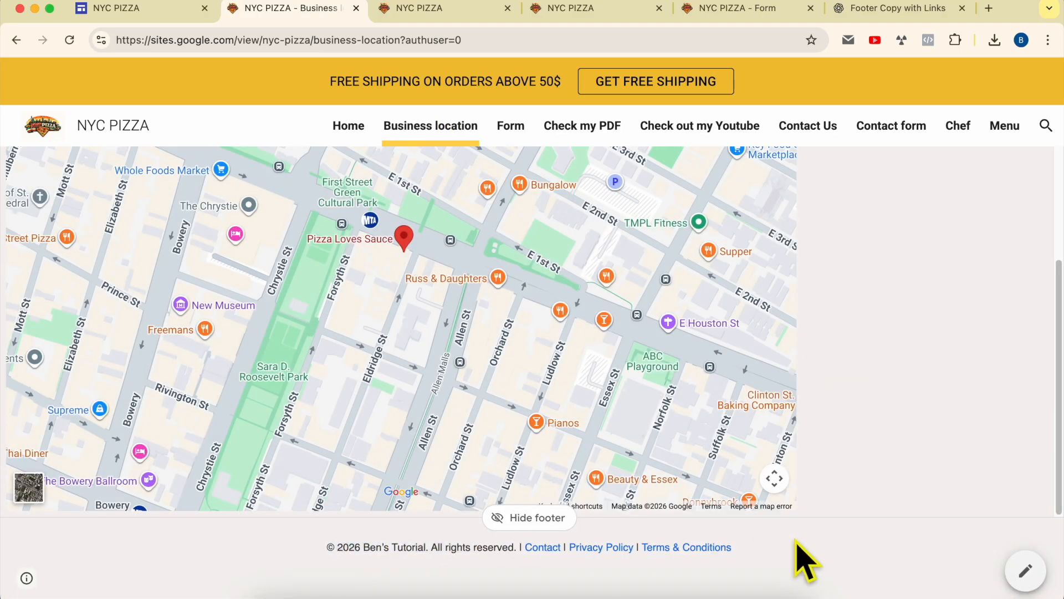
click(555, 525)
click(543, 582)
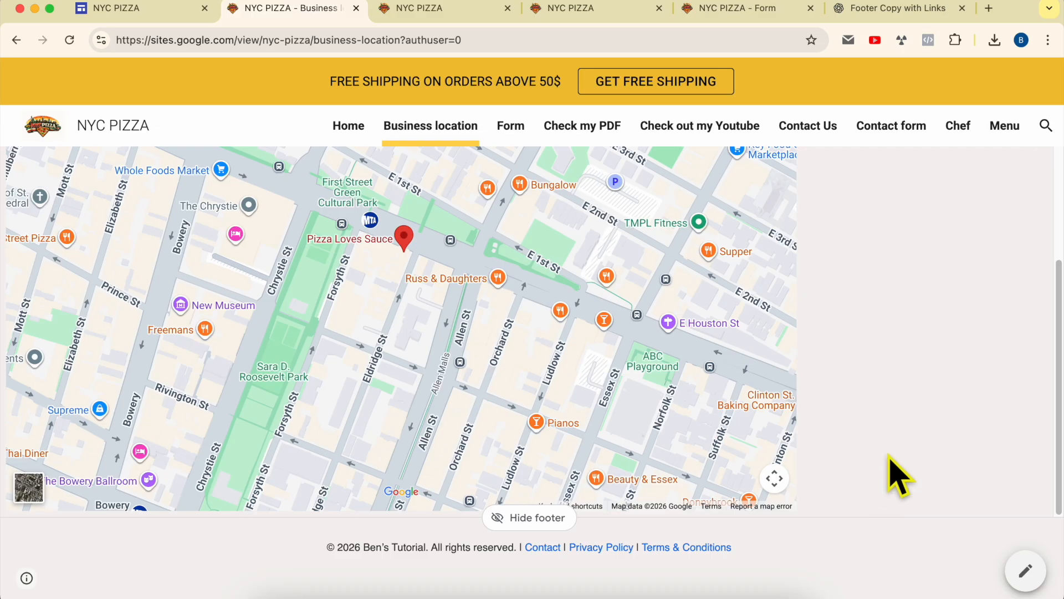
Step: Return to the Restaurant site editor and look at the end of the Home page
click(114, 12)
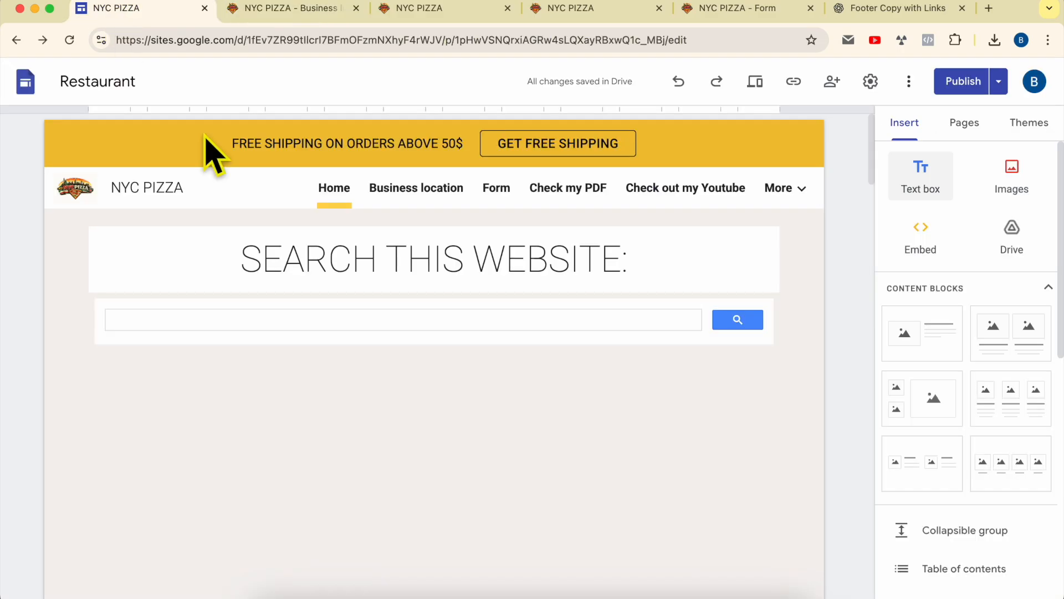
scroll(456, 373, down, 15)
scroll(547, 386, down, 10)
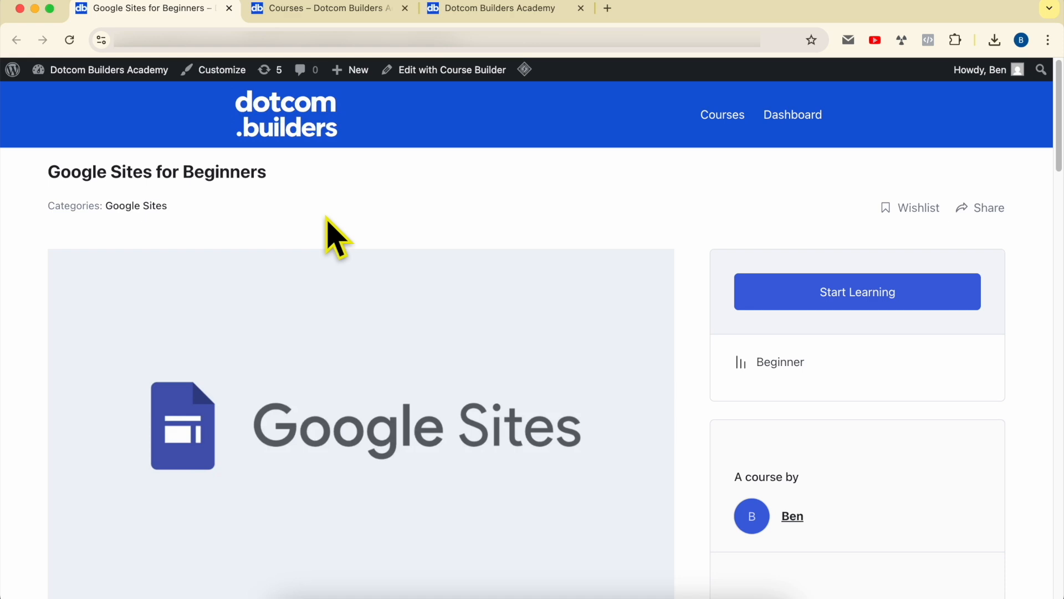
Step: Look over the Google Sites for Beginners course page, from its description to the first two sections of lessons
drag(50, 176, 321, 190)
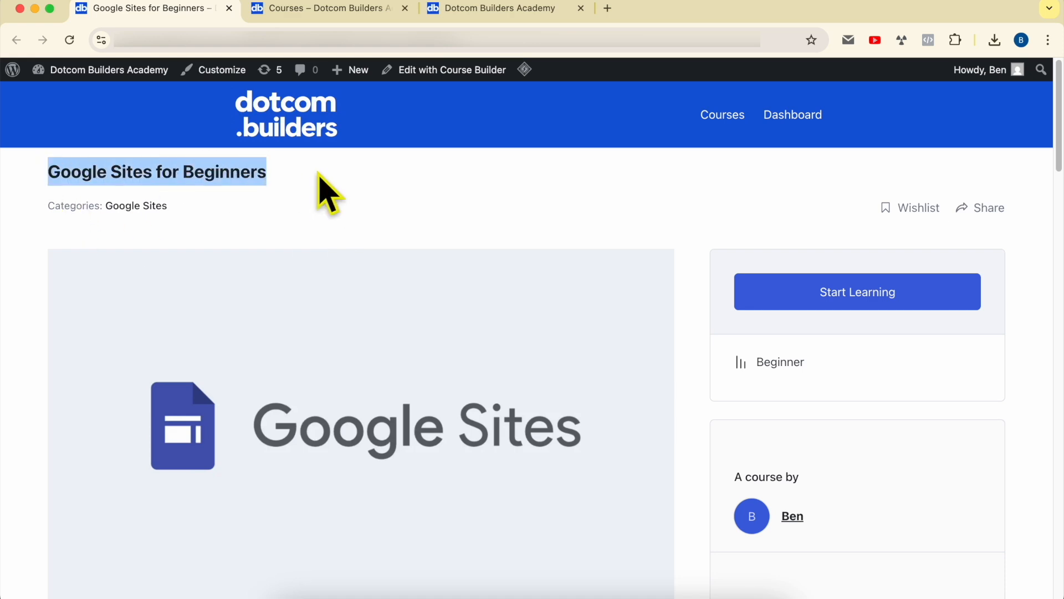
click(377, 201)
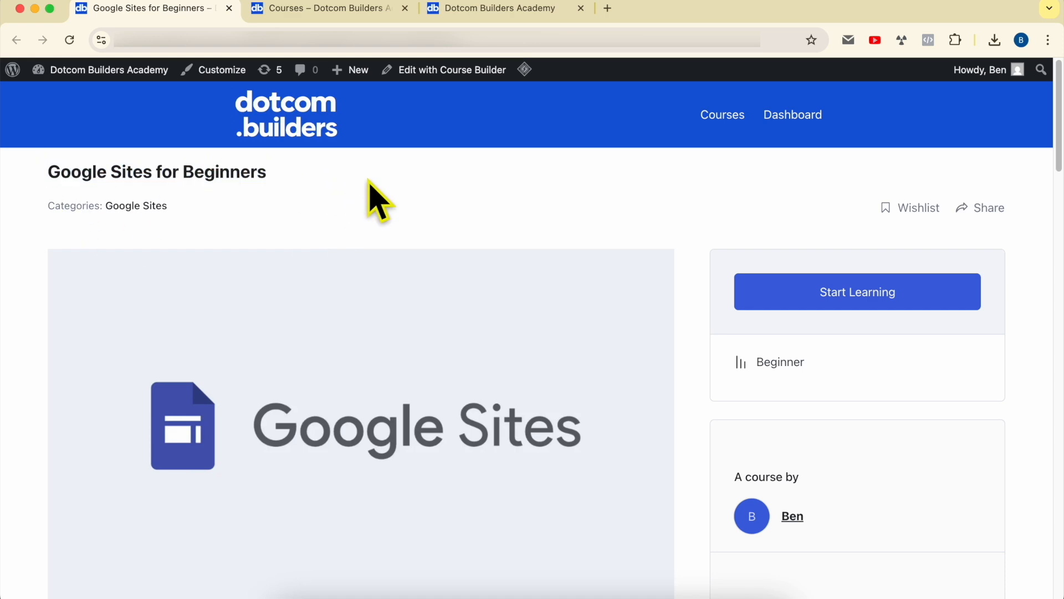
scroll(377, 201, down, 14)
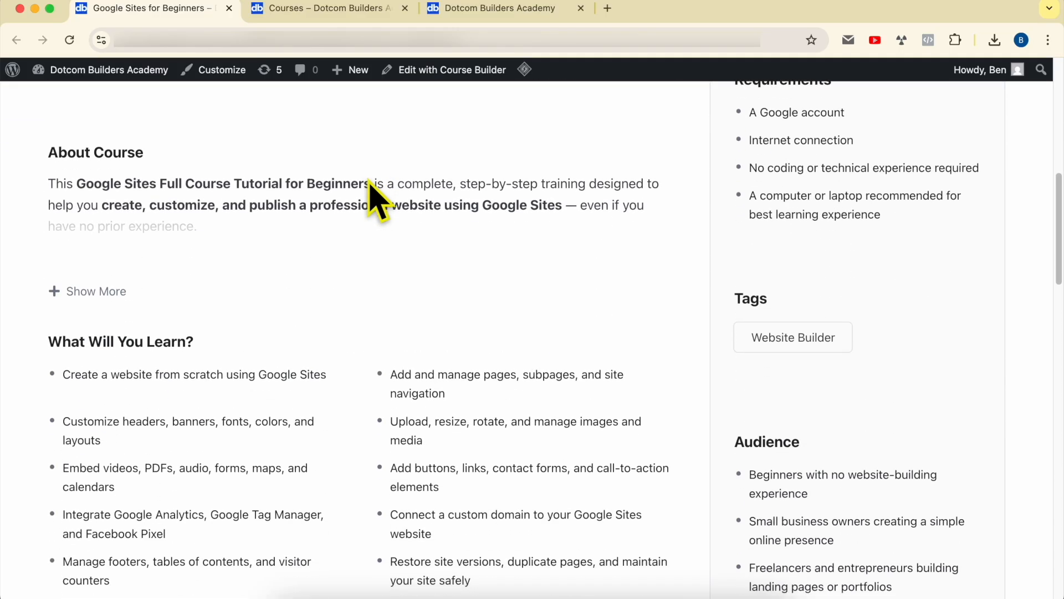
scroll(377, 201, down, 6)
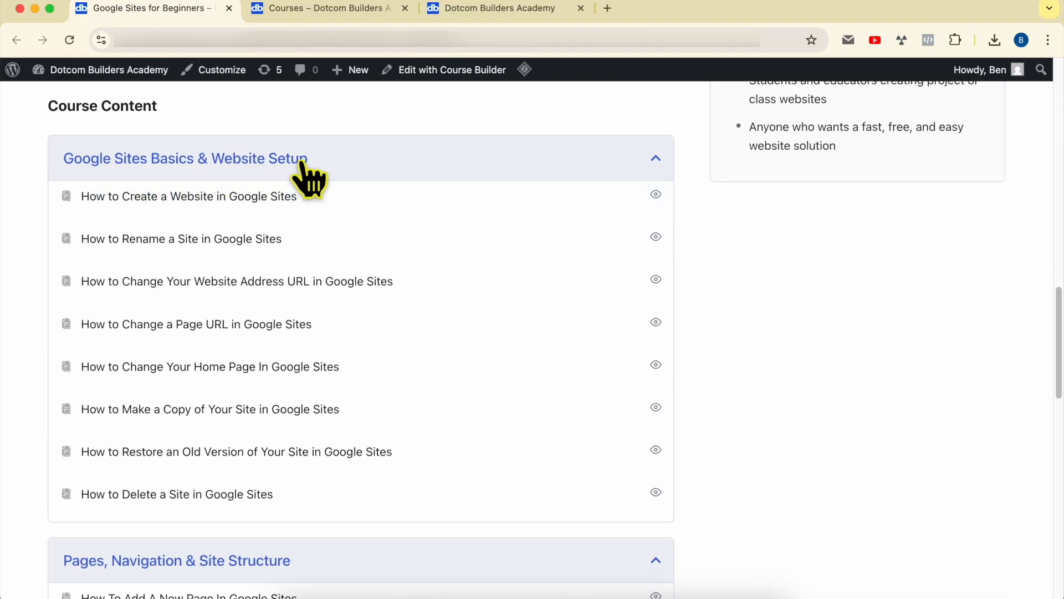
scroll(249, 324, down, 3)
scroll(248, 324, down, 1)
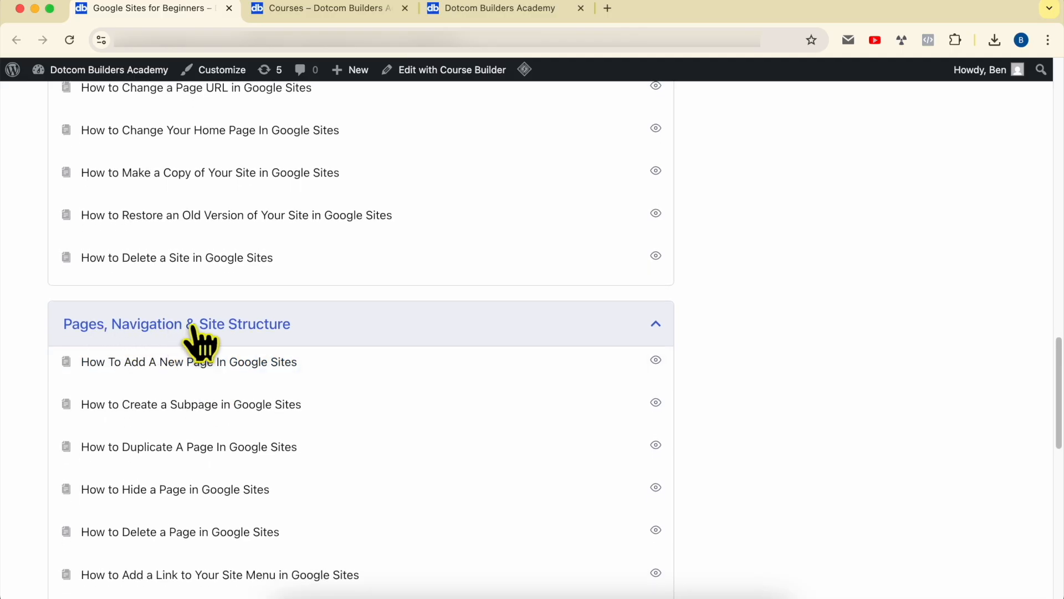
scroll(302, 340, down, 8)
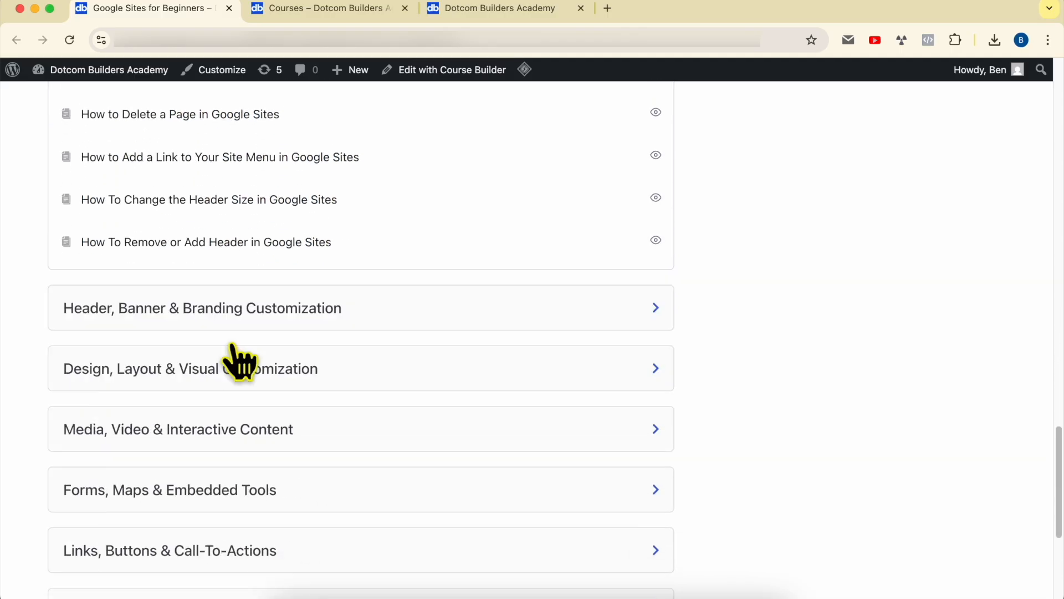
Step: Expand the course sections on header and branding, design and layout, and media and video, and look through their lessons
click(121, 280)
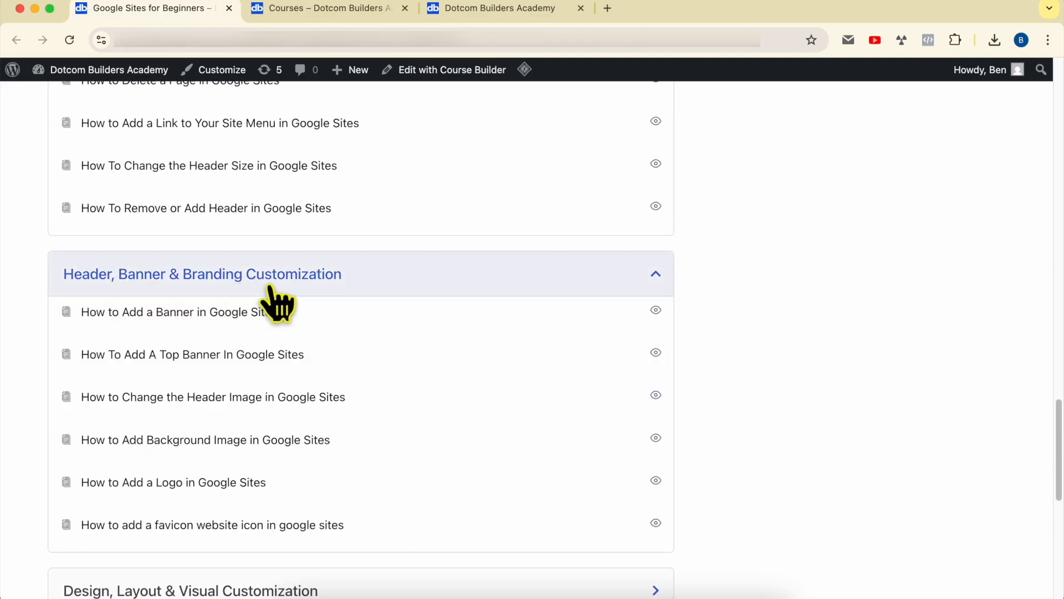
scroll(341, 298, down, 5)
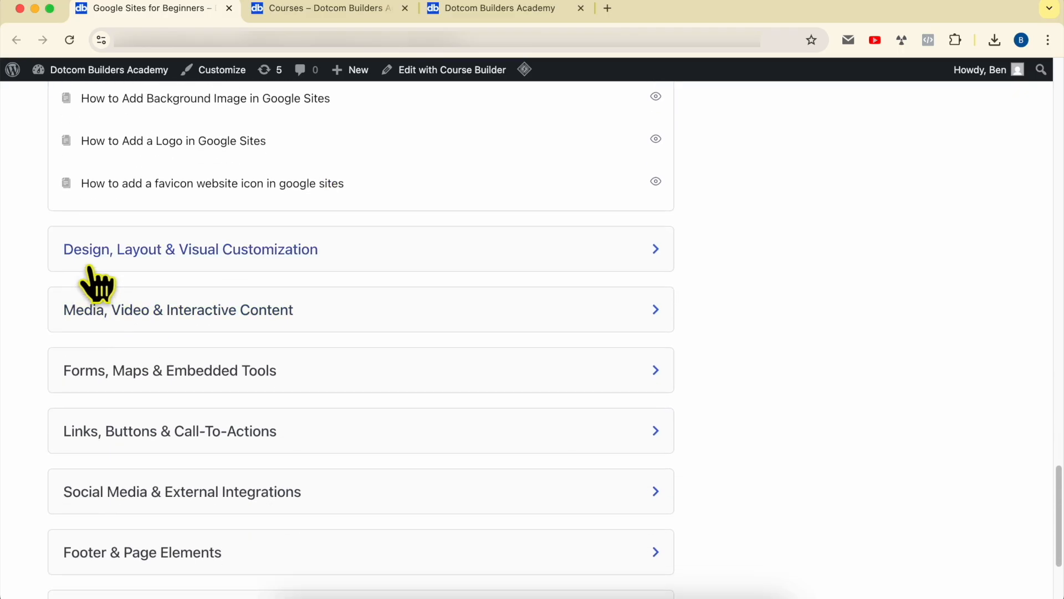
click(136, 257)
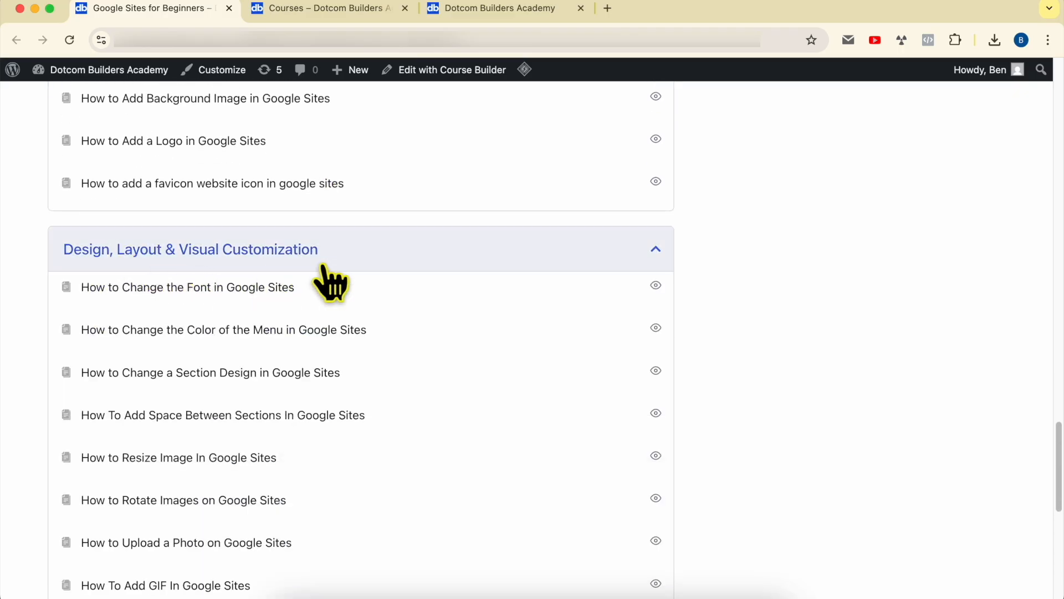
scroll(324, 269, down, 6)
click(151, 228)
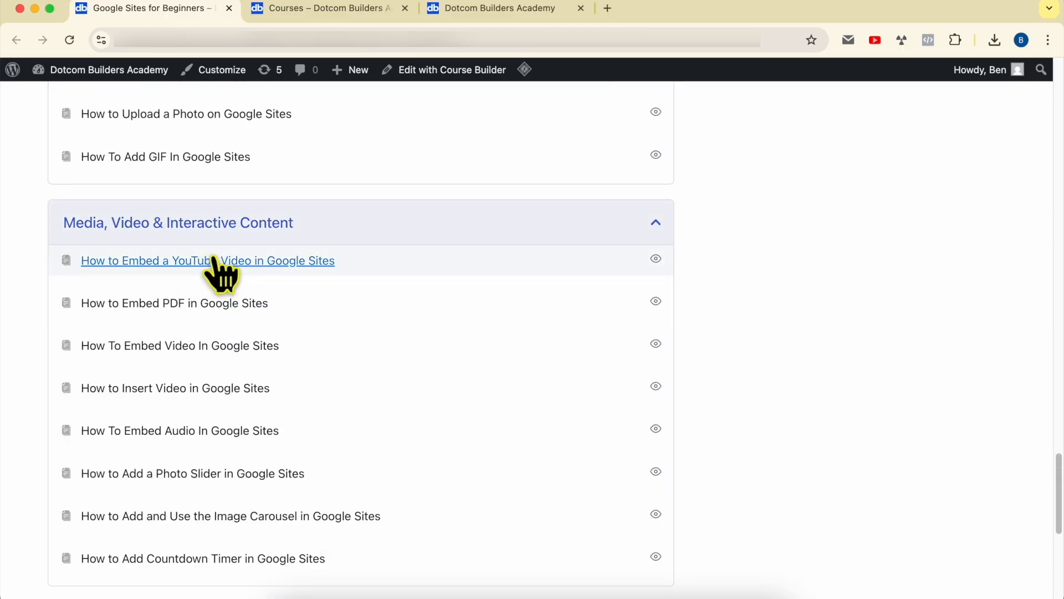
scroll(233, 263, down, 2)
scroll(361, 238, down, 3)
scroll(233, 210, up, 3)
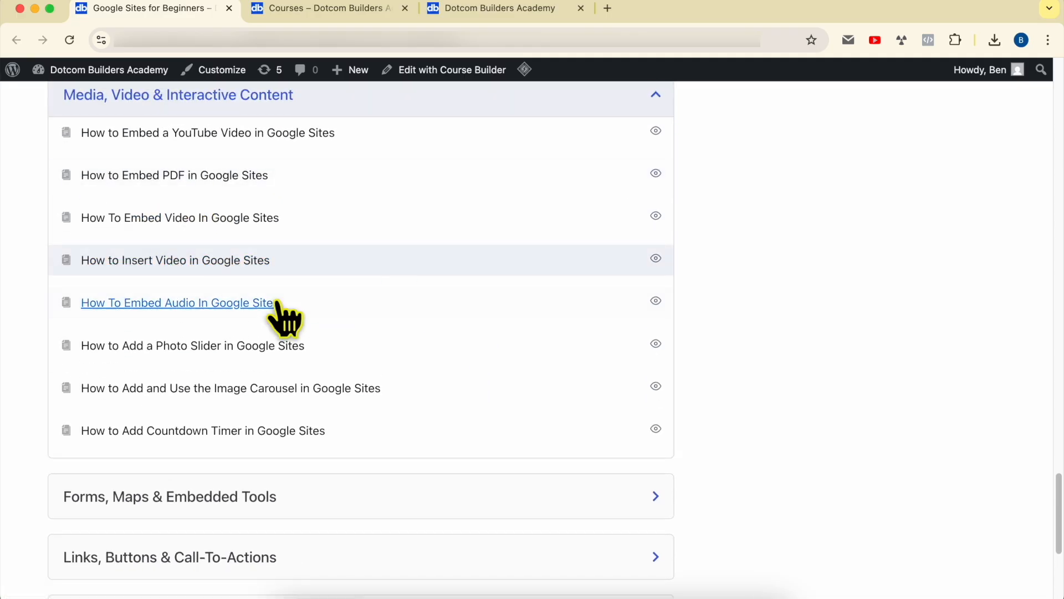
Step: Expand the Forms, Maps & Embedded Tools and Links, Buttons & Call-To-Actions sections and review their lessons
scroll(286, 317, down, 4)
click(209, 213)
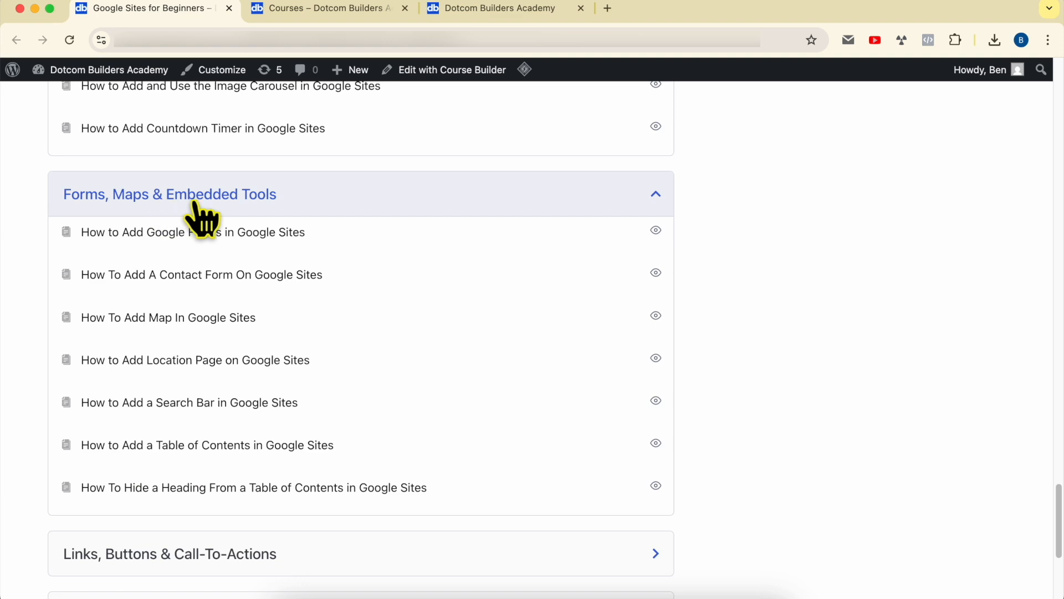
scroll(321, 210, down, 5)
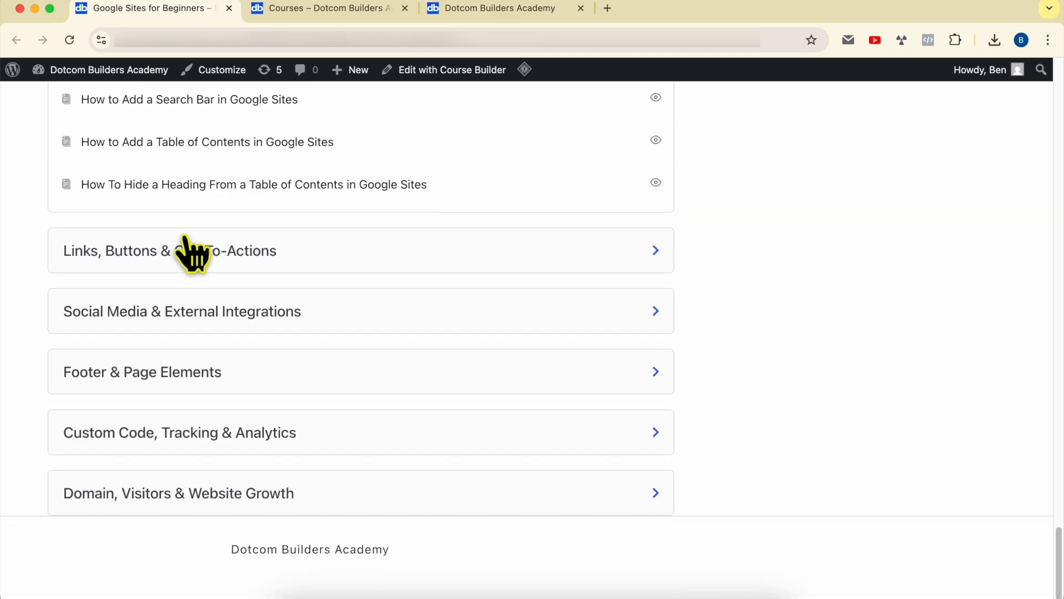
click(145, 277)
scroll(154, 281, down, 2)
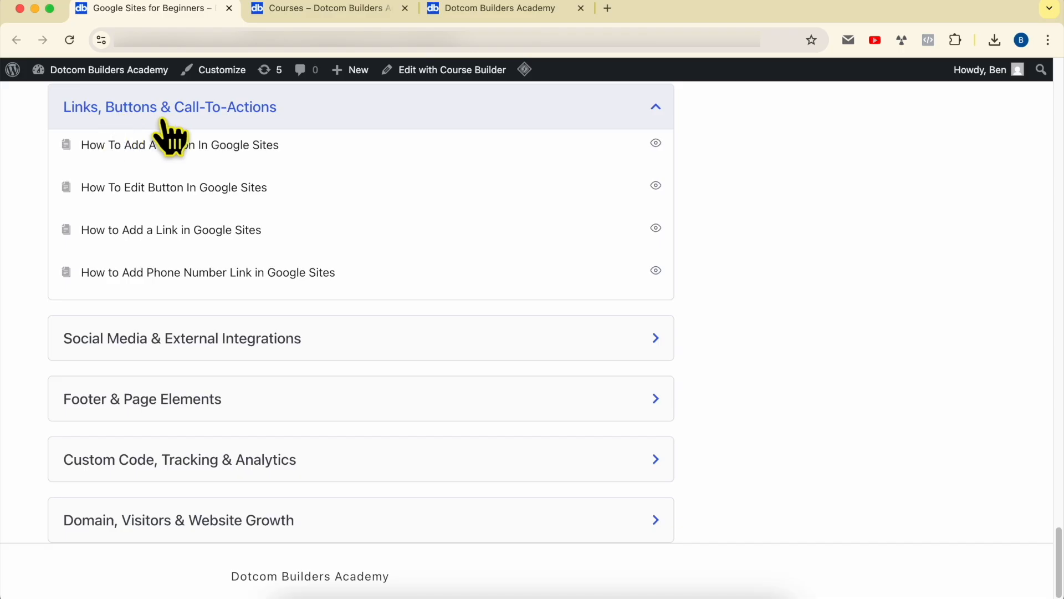
Step: Expand the Social Media, Footer & Page Elements, and Domain, Visitors & Website Growth sections and review their lessons
scroll(185, 321, down, 1)
click(188, 322)
scroll(222, 316, down, 3)
click(266, 367)
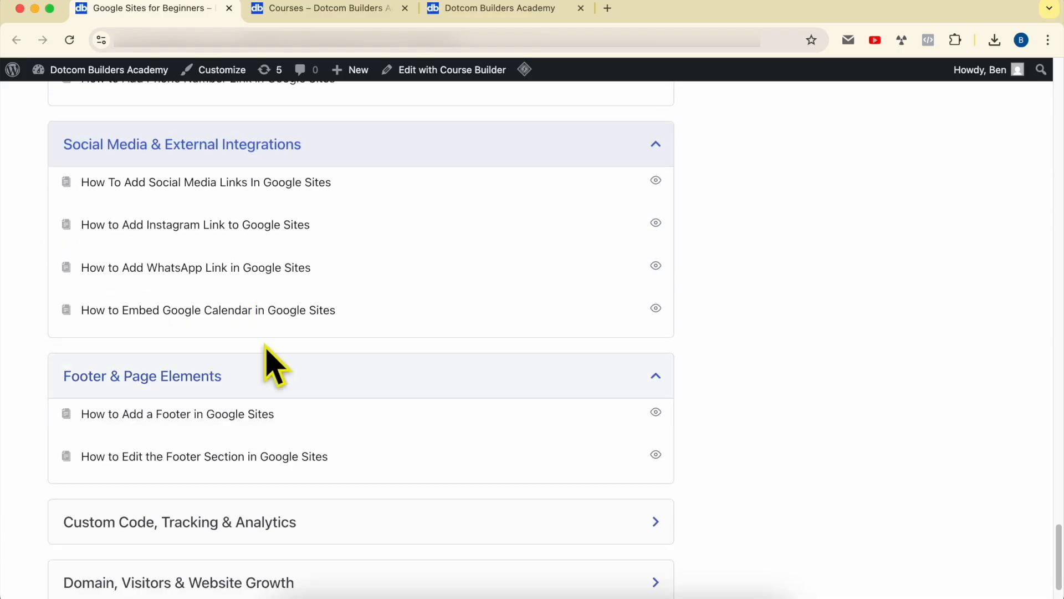
scroll(293, 349, down, 3)
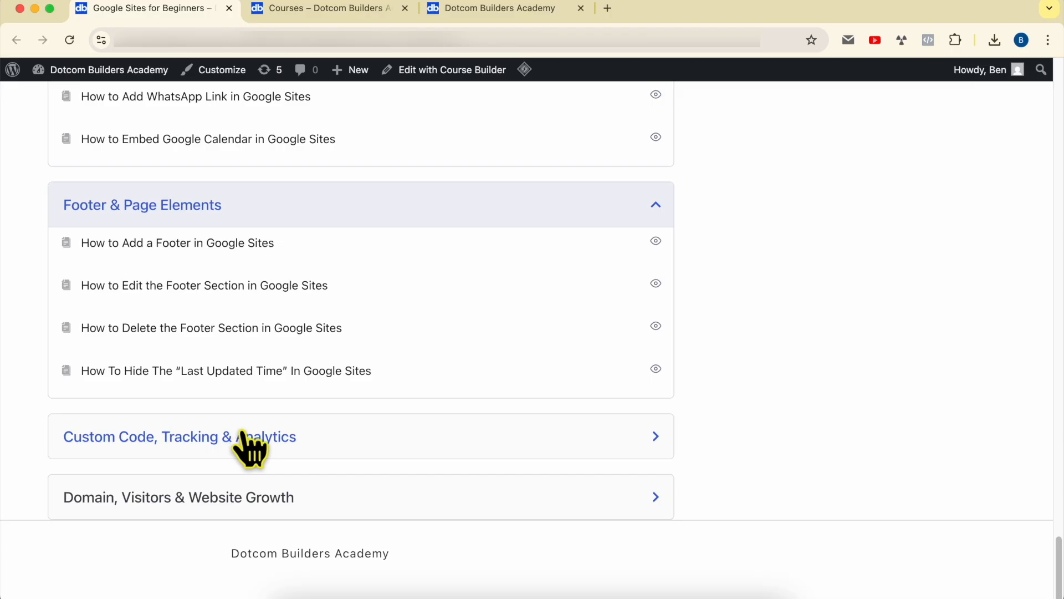
click(257, 514)
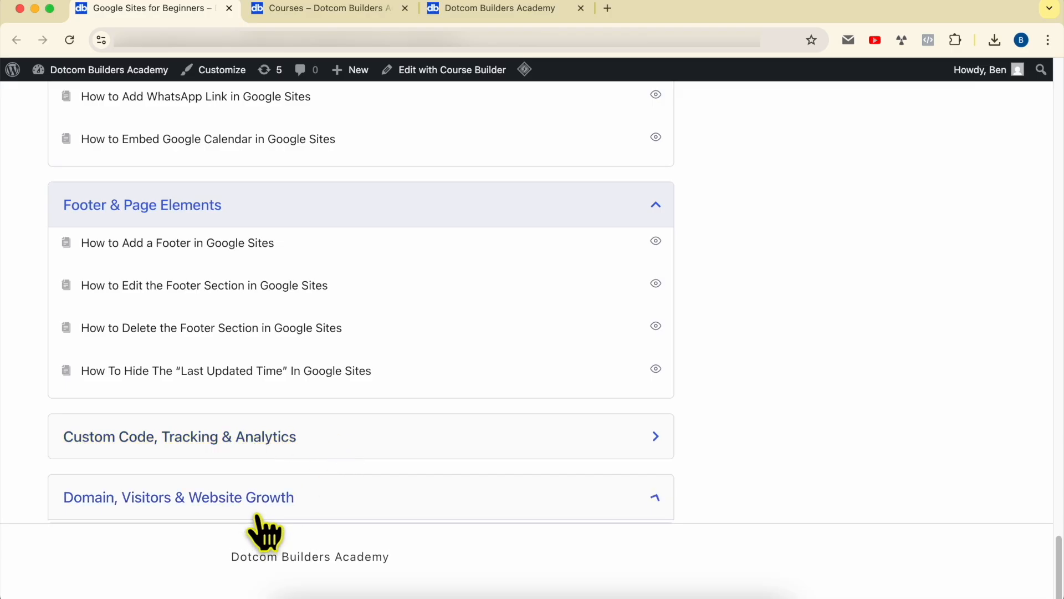
scroll(272, 488, down, 2)
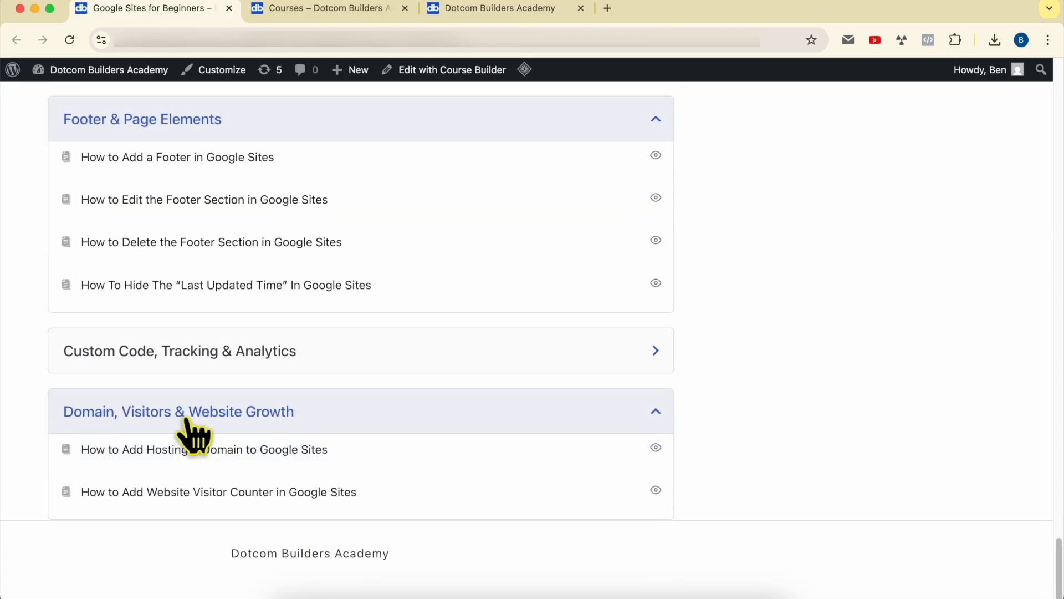
scroll(352, 309, up, 10)
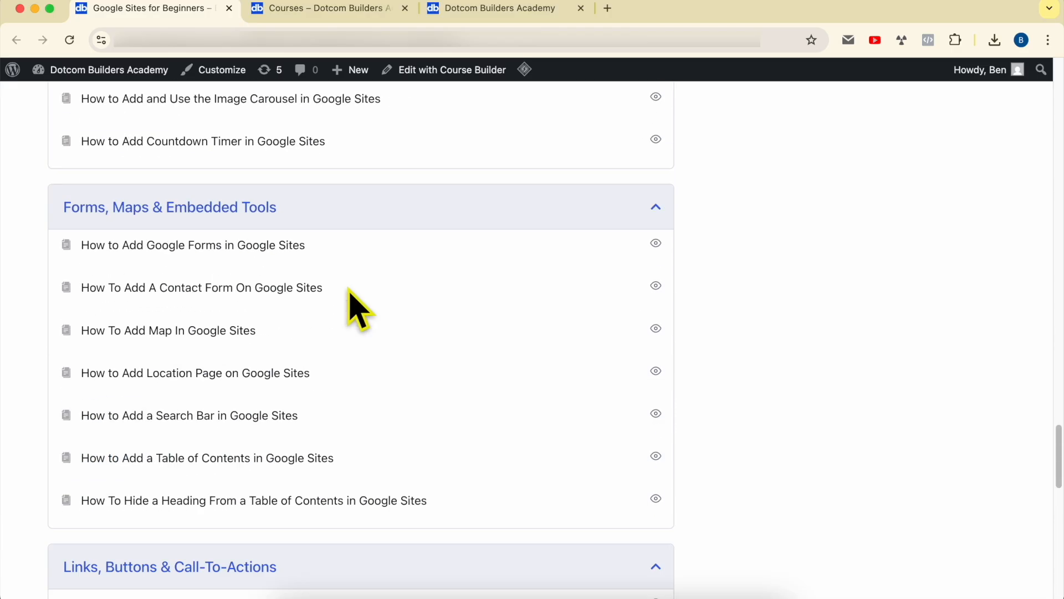
scroll(352, 288, up, 15)
Step: Browse the Dotcom Builders Academy course catalogue down to the Hostinger courses
click(345, 13)
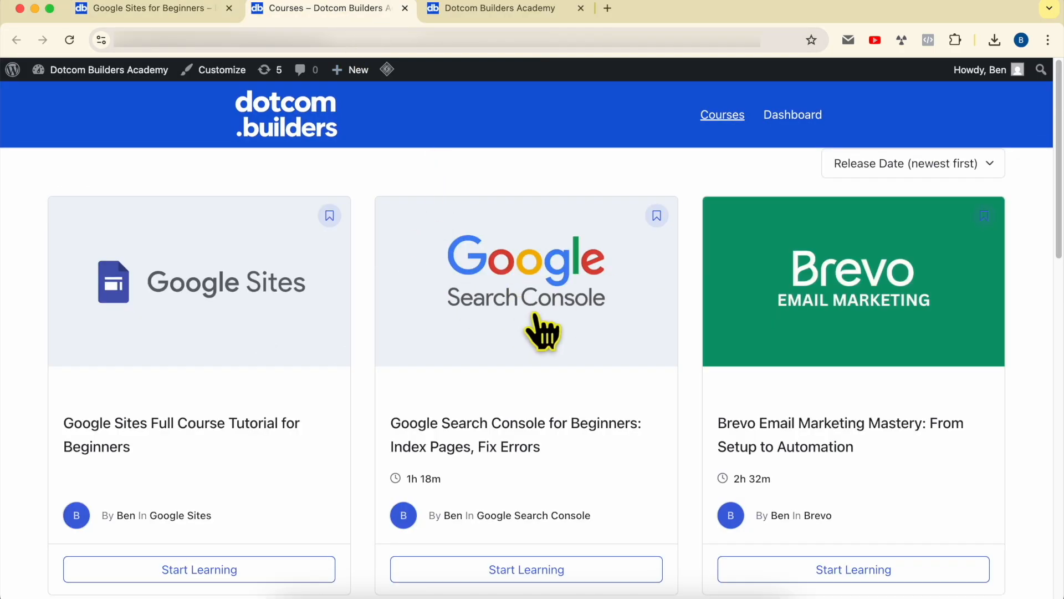
scroll(942, 327, down, 8)
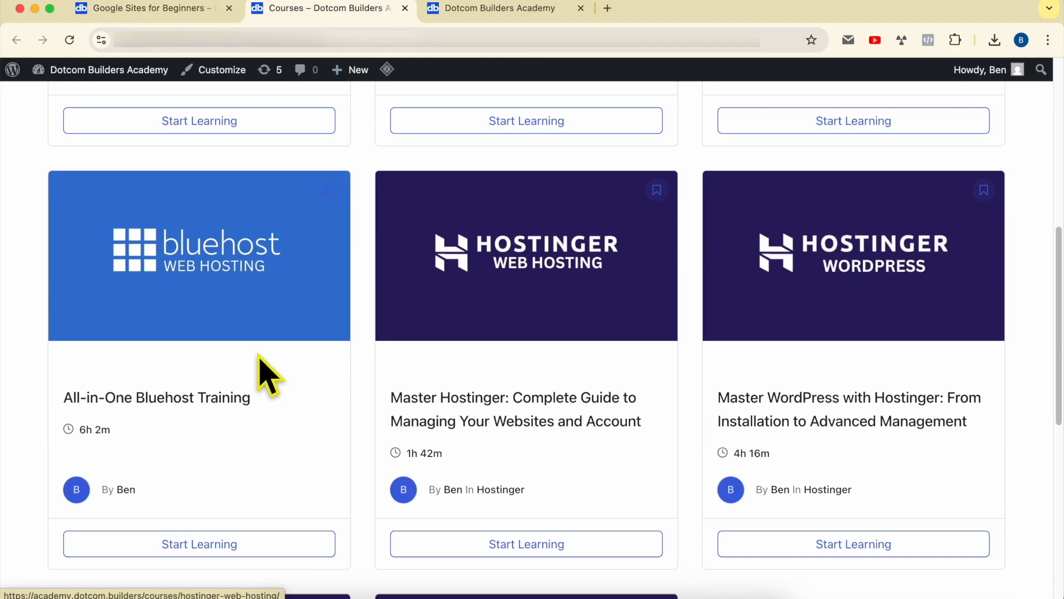
scroll(954, 274, down, 6)
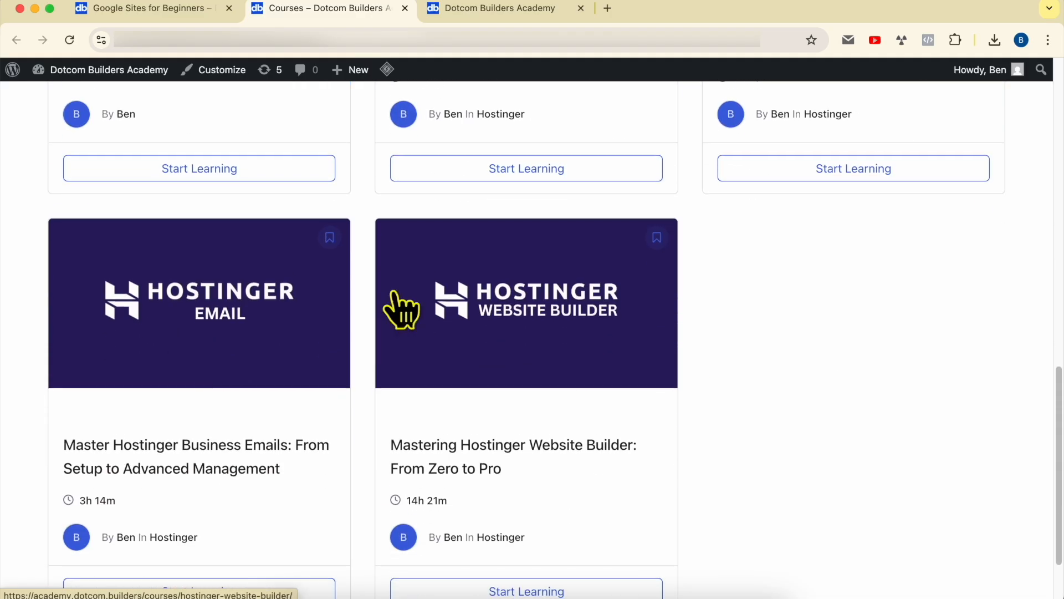
Step: Look through the Join Dotcom Builders Academy page down to its sign-up form
click(473, 14)
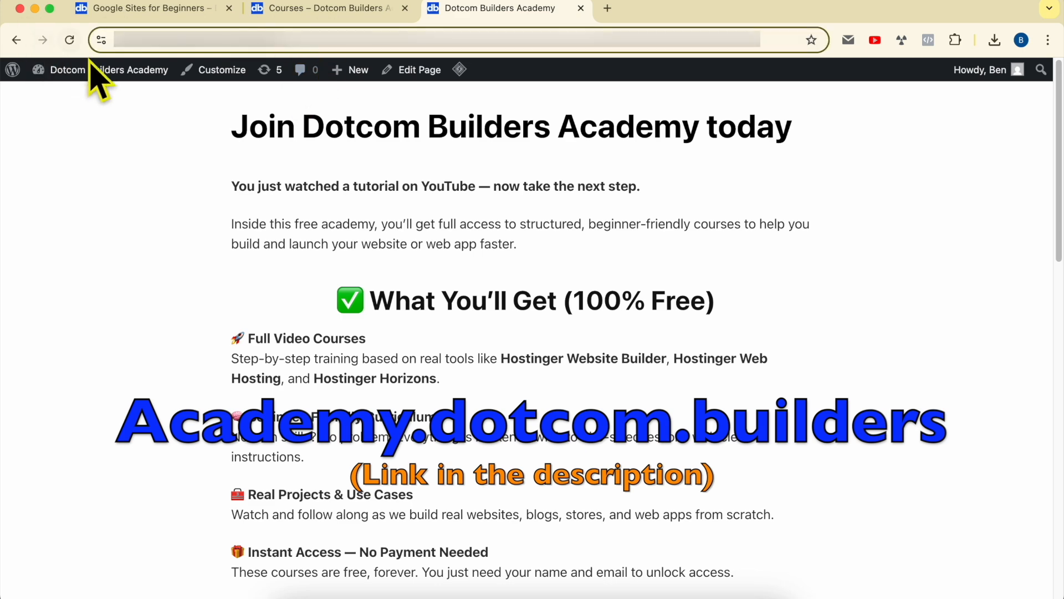
click(211, 195)
scroll(212, 197, down, 20)
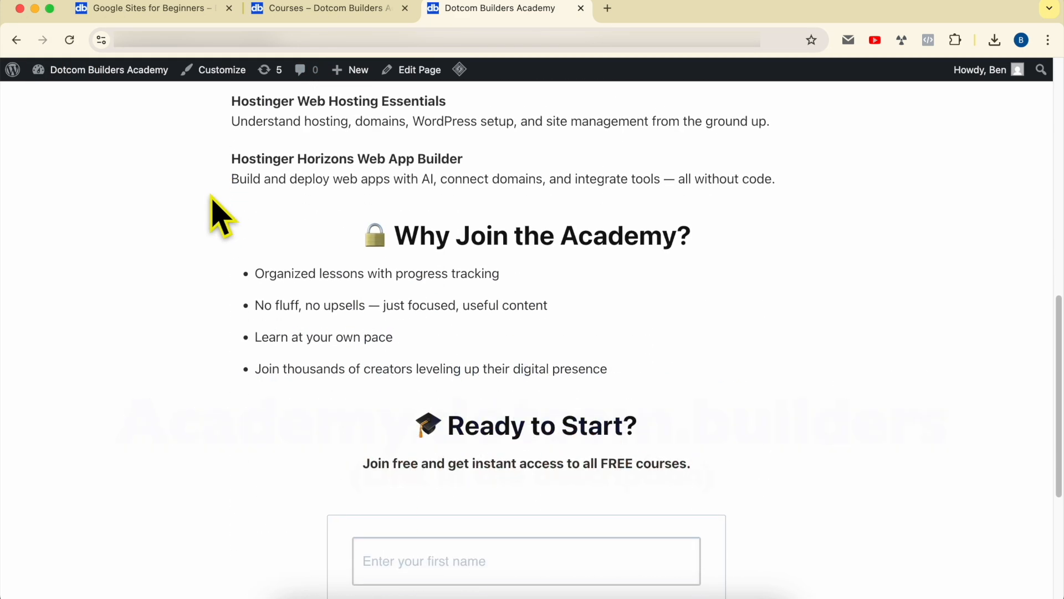
scroll(212, 197, up, 20)
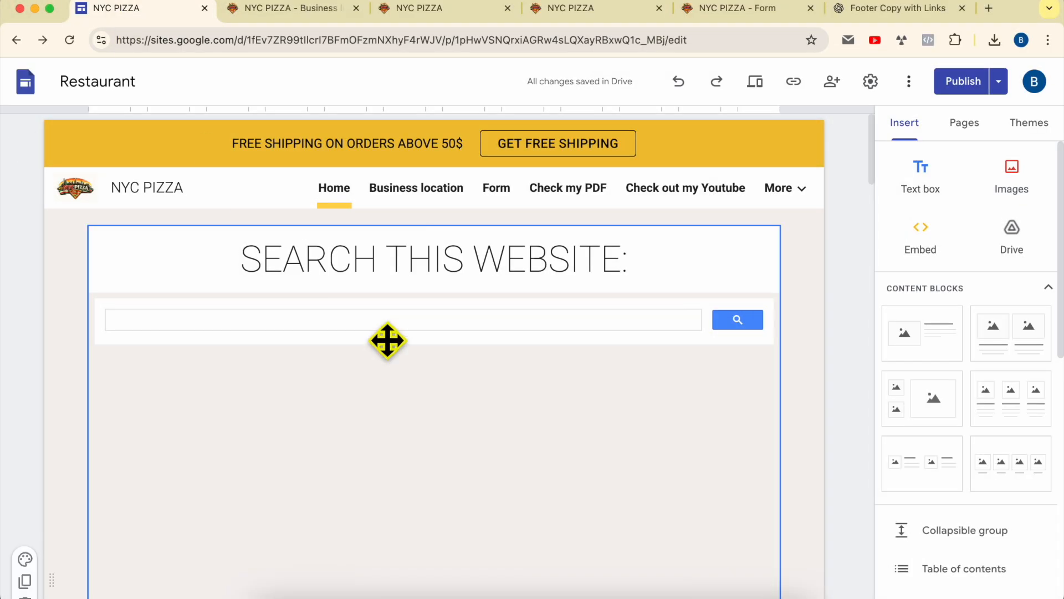
Step: Back in the Restaurant site editor, go to the Business location page and hide the footer on it
scroll(546, 387, down, 15)
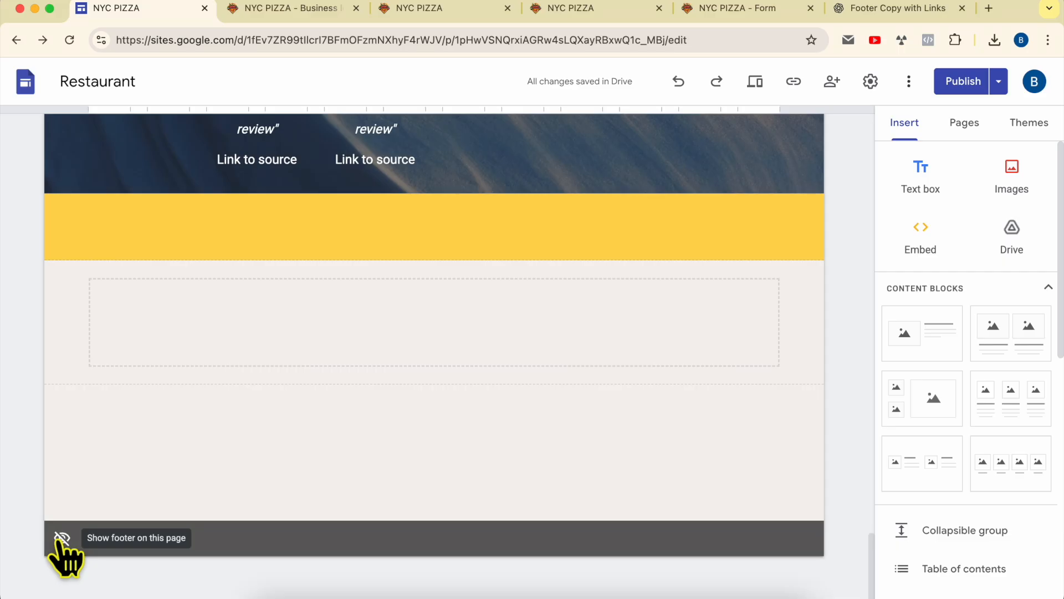
scroll(422, 294, up, 15)
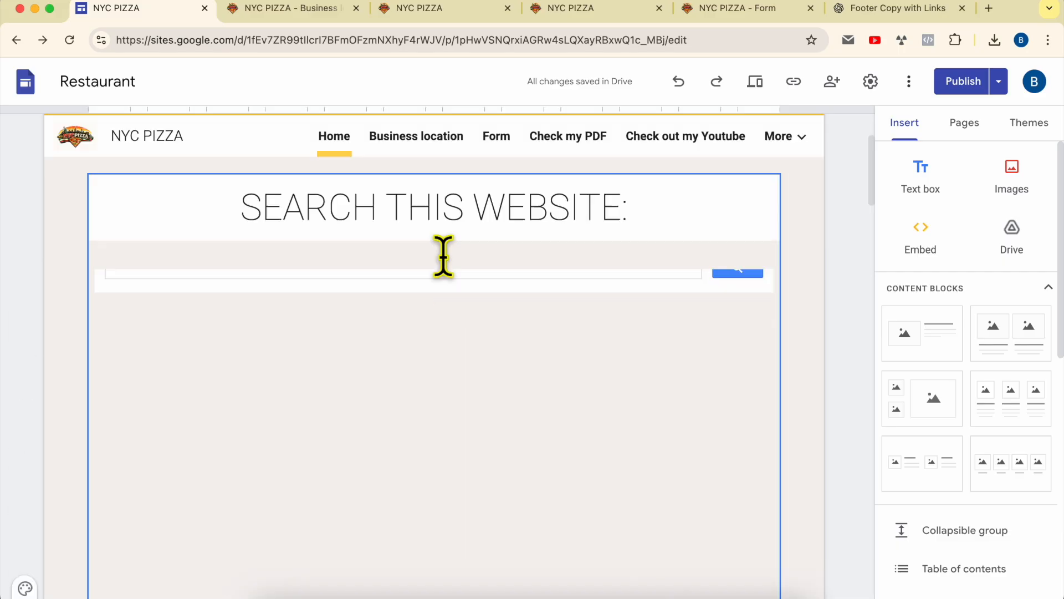
click(439, 200)
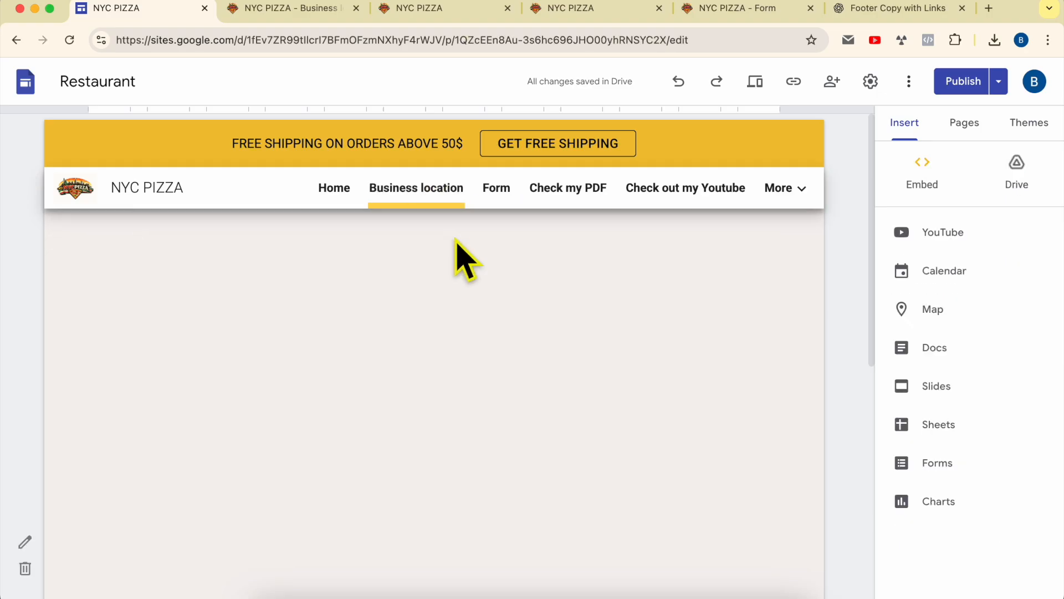
scroll(332, 332, down, 10)
click(63, 539)
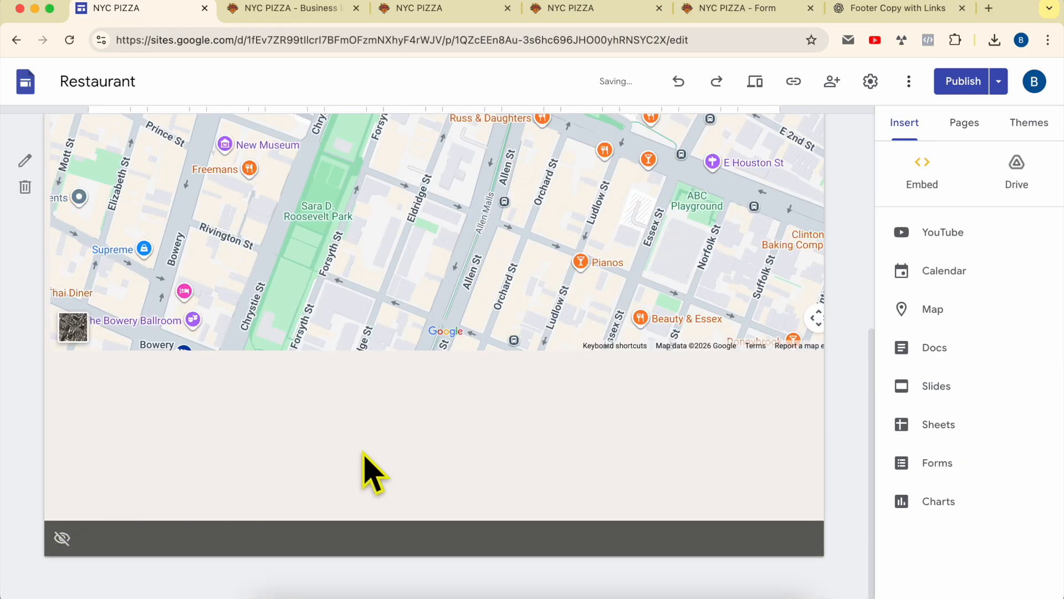
scroll(388, 416, up, 7)
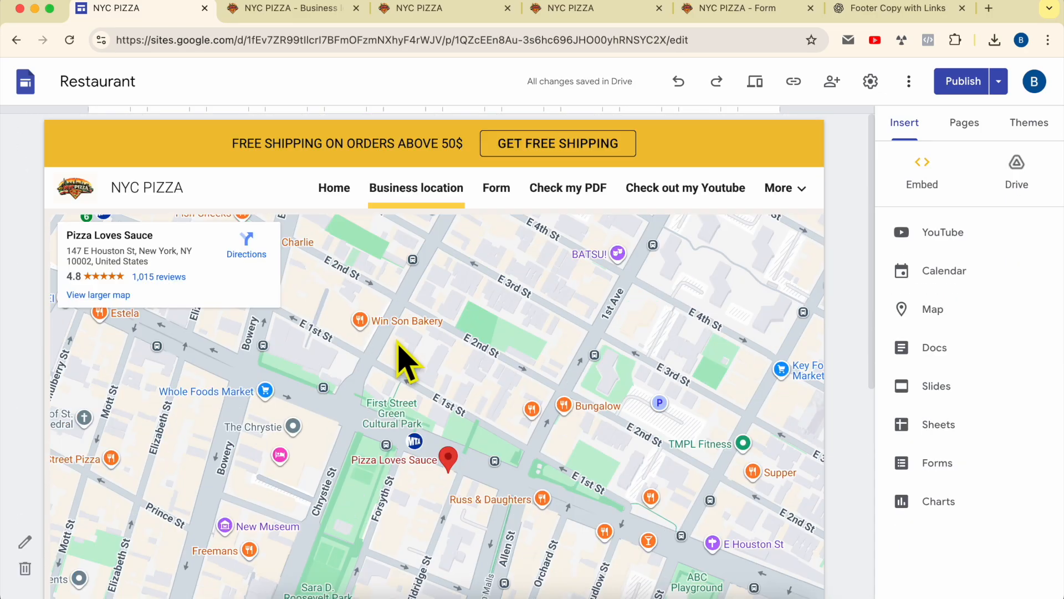
Step: Return to the Home page and show the footer on that page again
click(327, 190)
scroll(268, 368, down, 5)
key(Delete)
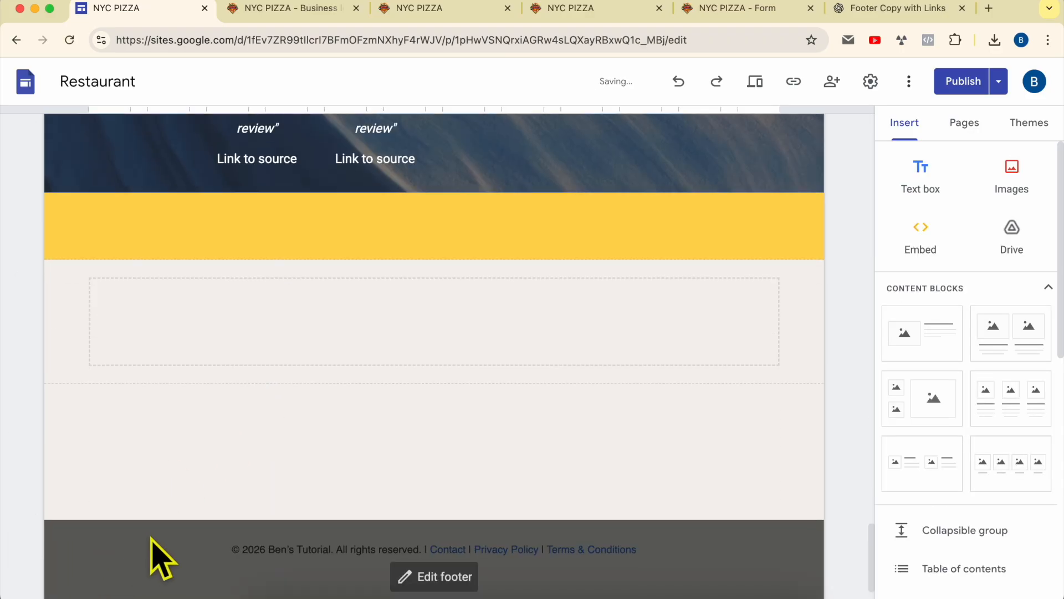
Step: Open the Home page footer for editing and delete its section with the copyright text and links
scroll(150, 560, down, 2)
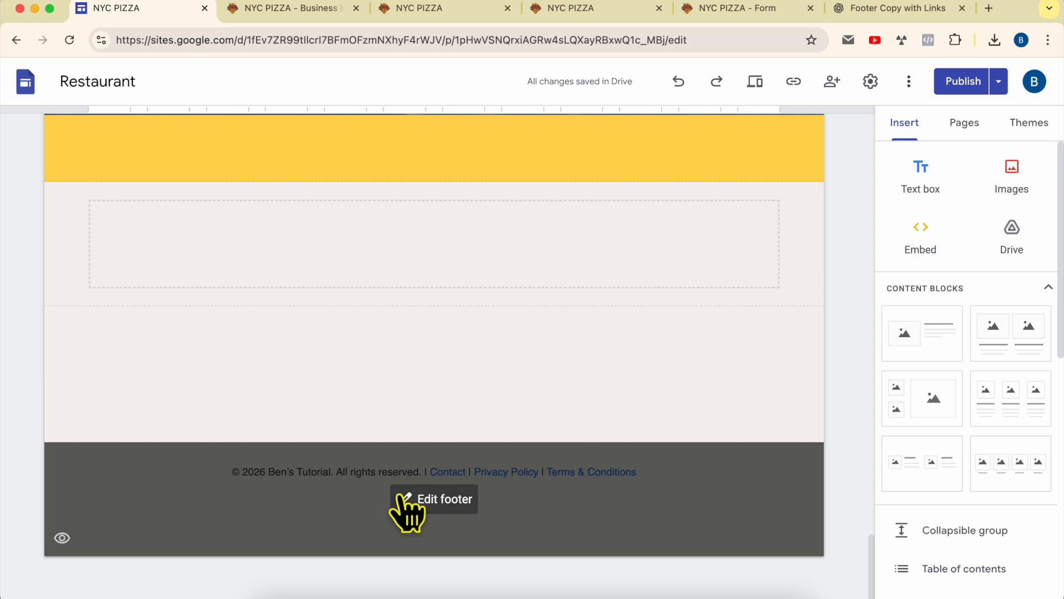
click(179, 490)
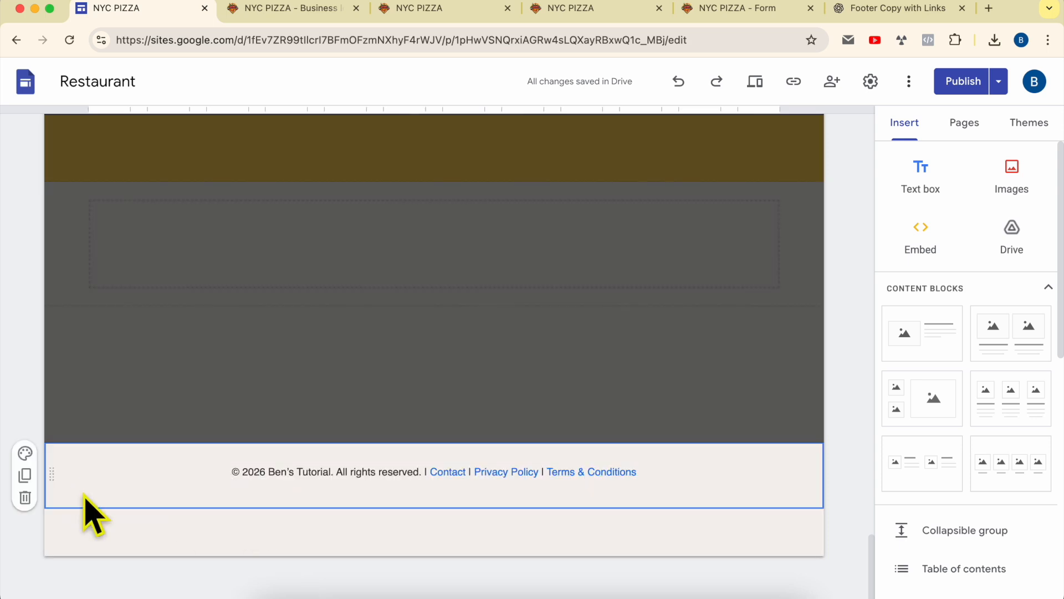
click(25, 497)
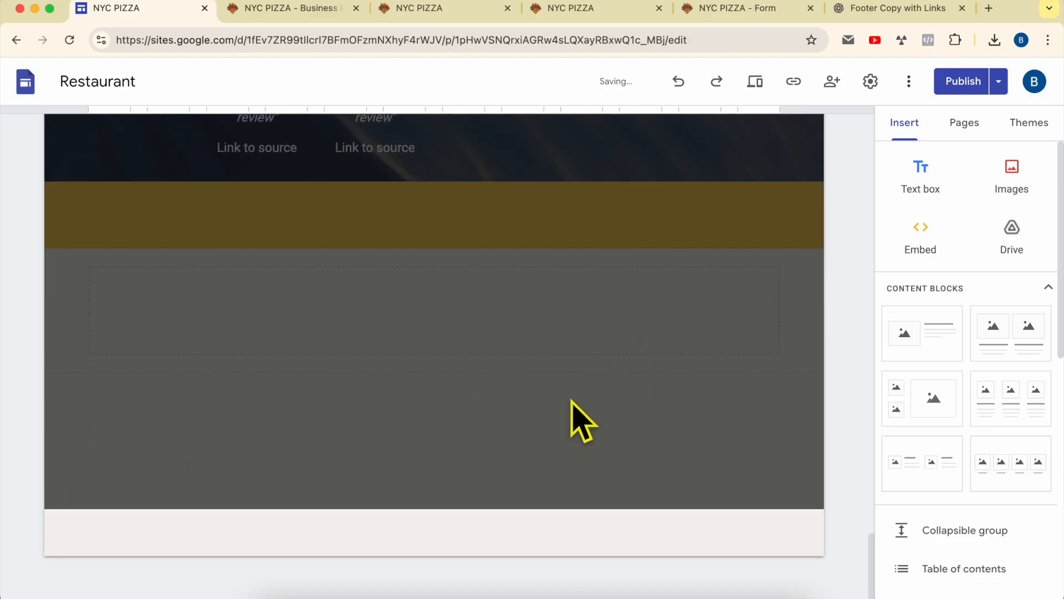
Step: Publish the footer changes, then open the published site and check the bottom of its Home page
click(963, 82)
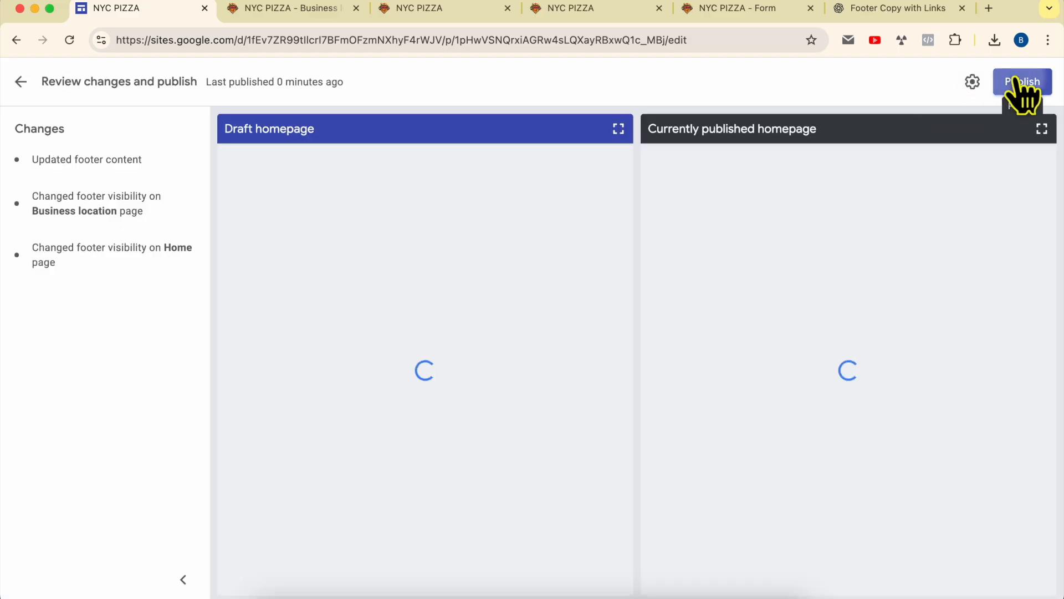
click(1023, 82)
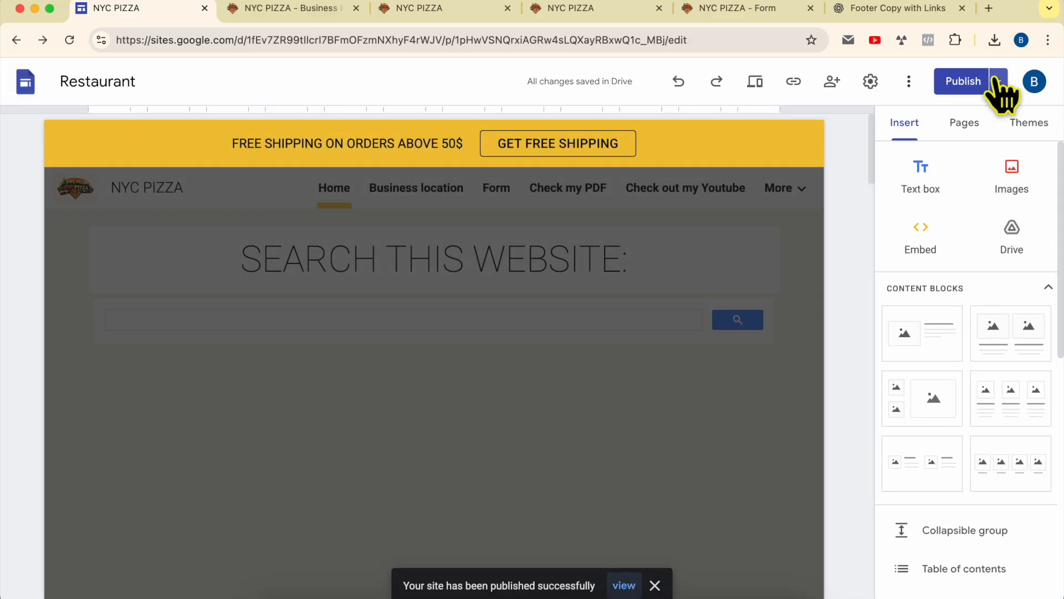
click(999, 83)
click(876, 162)
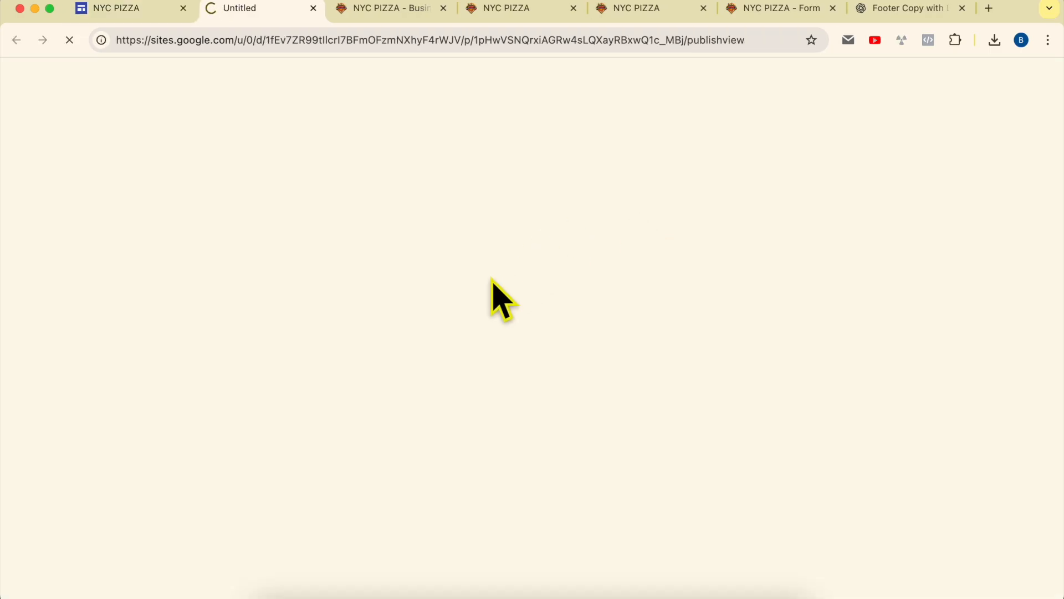
scroll(937, 290, down, 20)
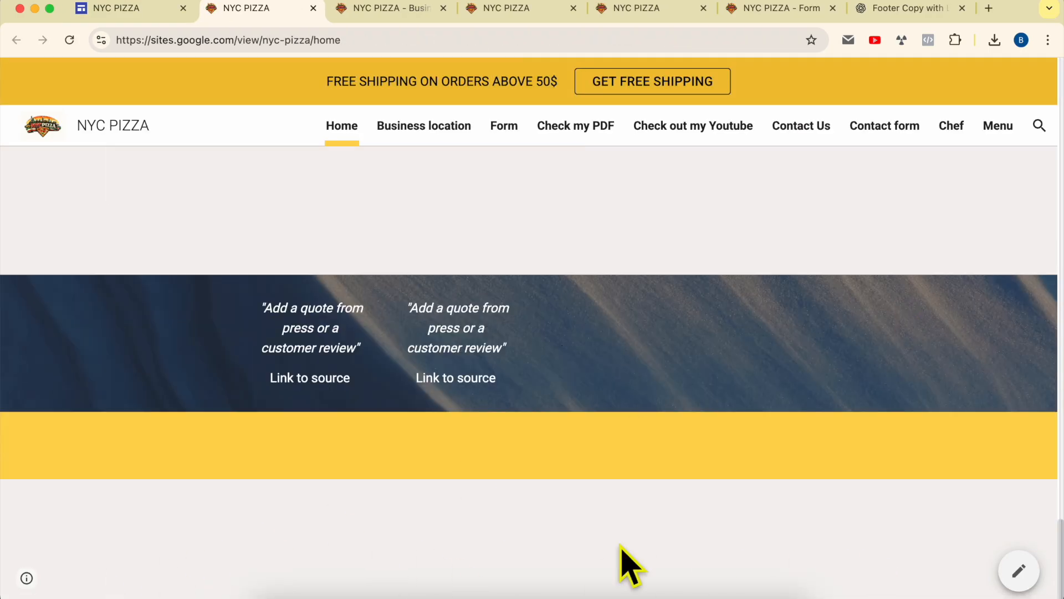
Step: Open the published Business location page, reload it, and check the area below the map for the footer
click(436, 132)
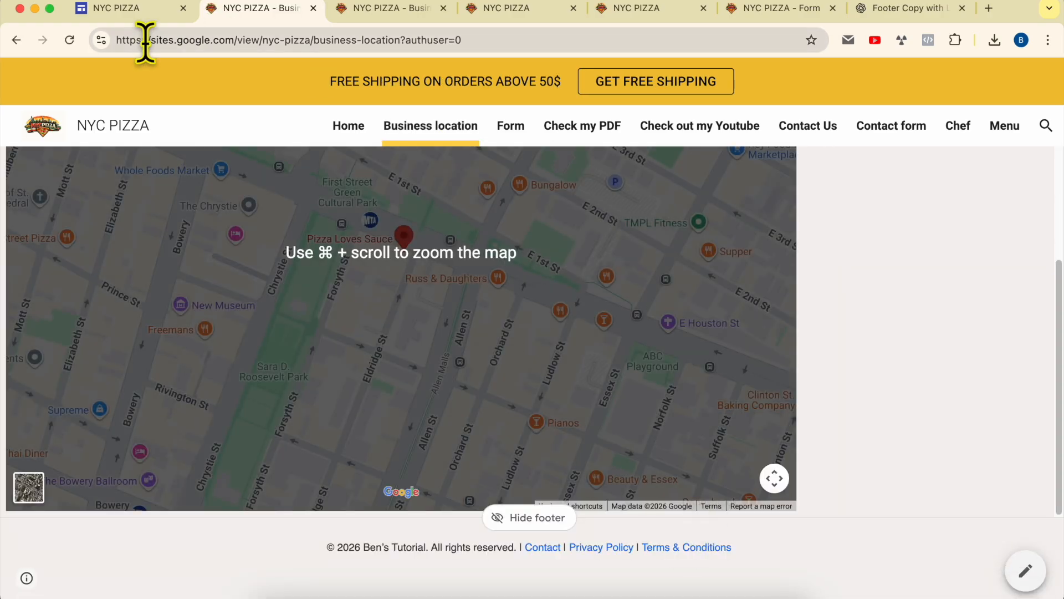
click(69, 40)
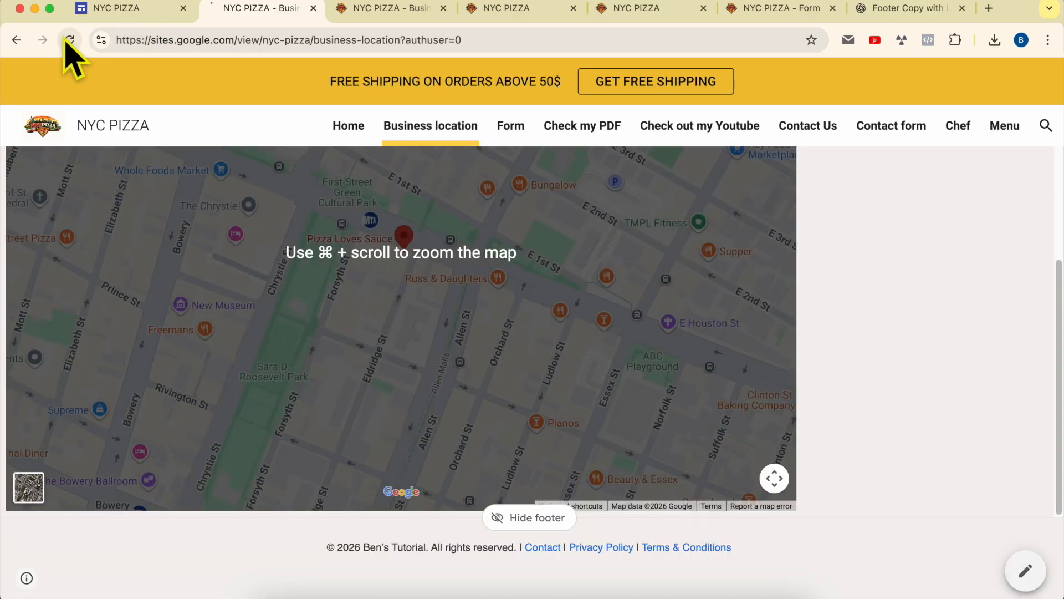
scroll(316, 277, down, 2)
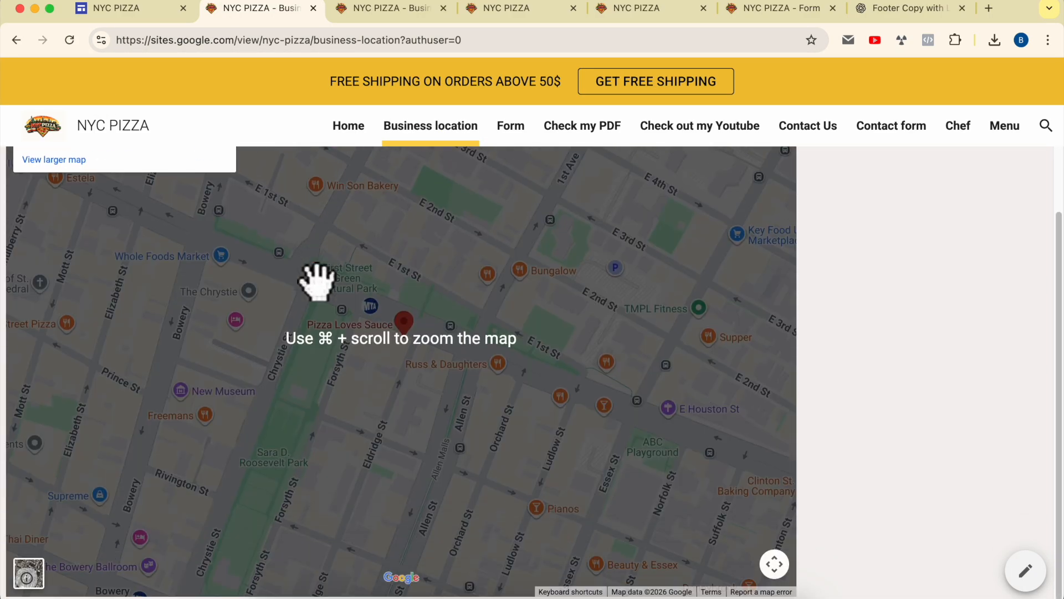
scroll(555, 302, up, 2)
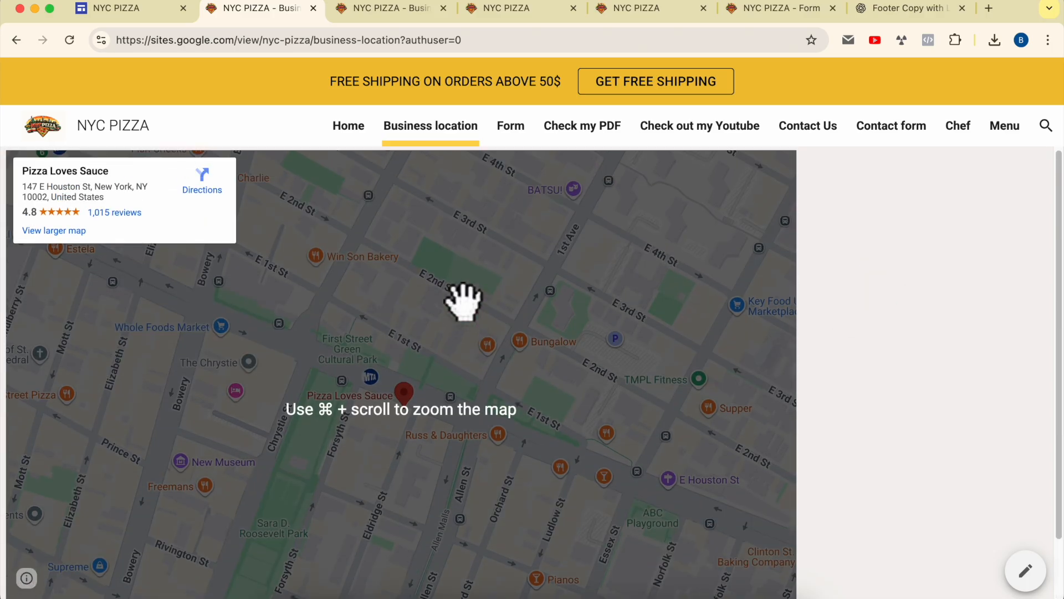
scroll(893, 338, down, 2)
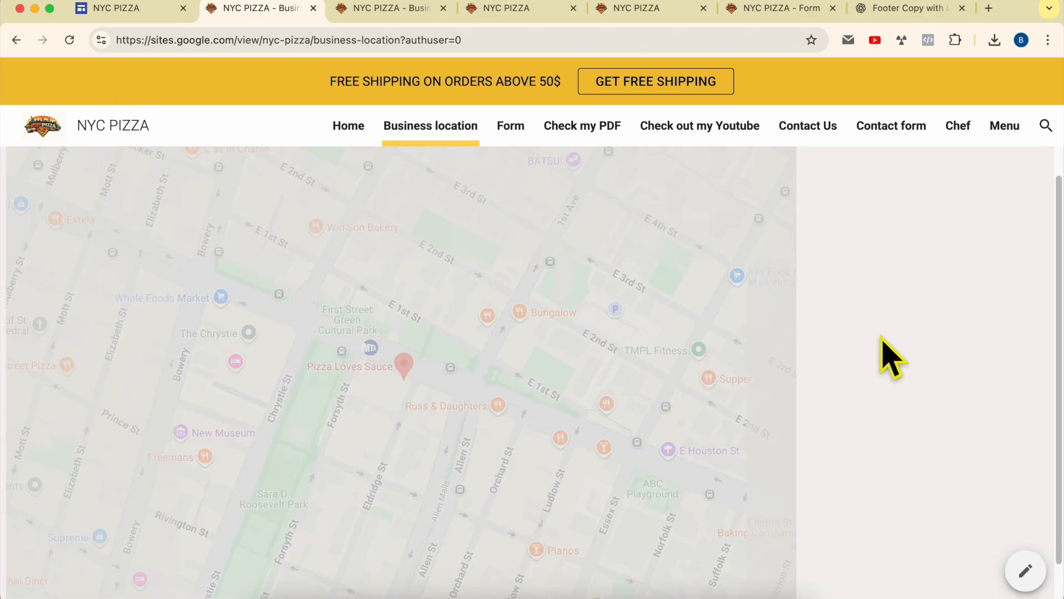
Step: Check the published Form, Check my PDF and Contact form pages for any remaining footer content
click(510, 128)
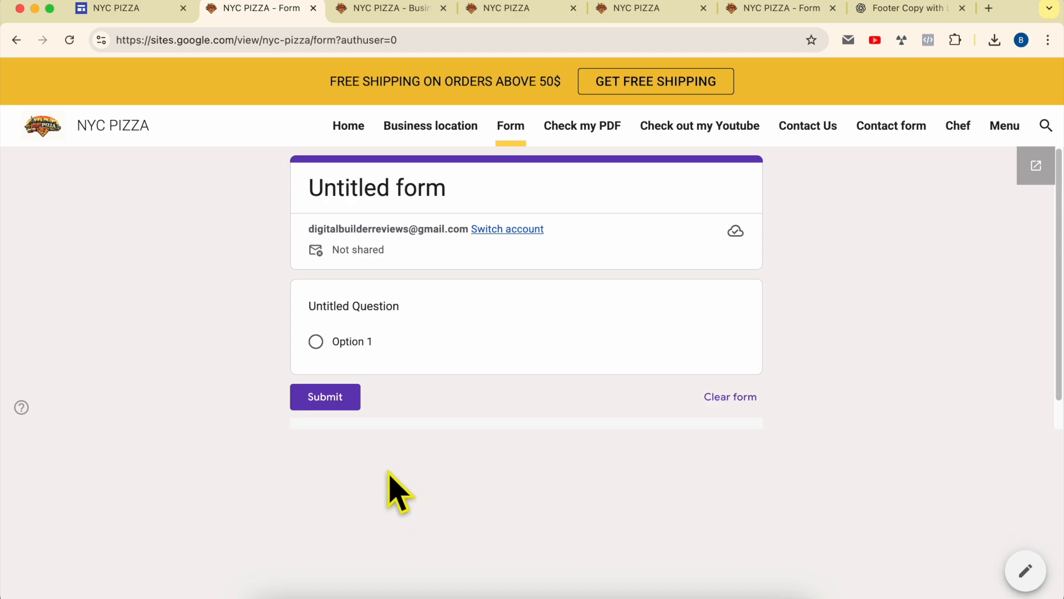
click(582, 129)
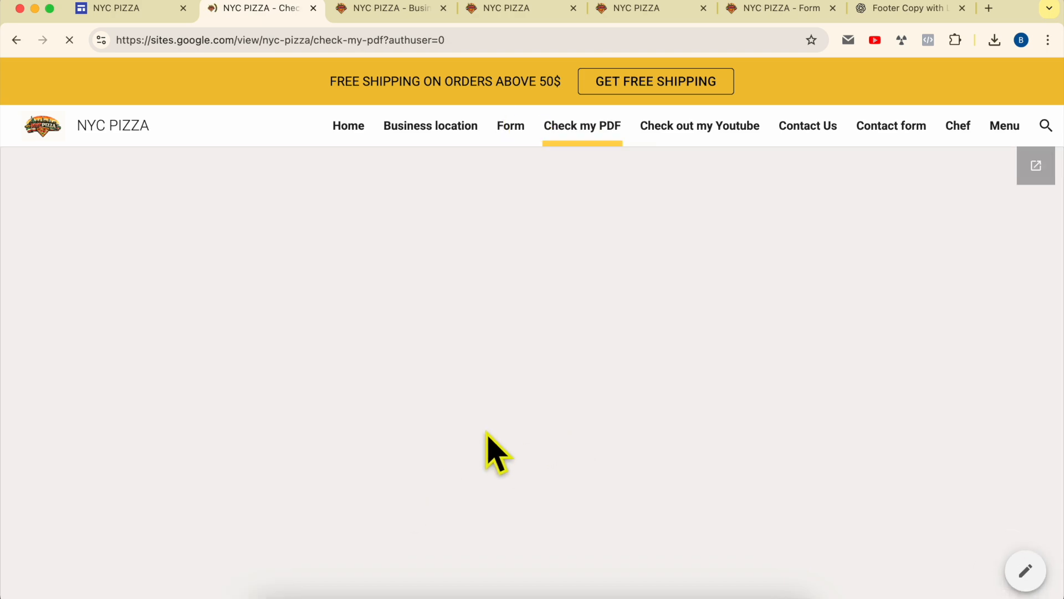
scroll(133, 388, down, 10)
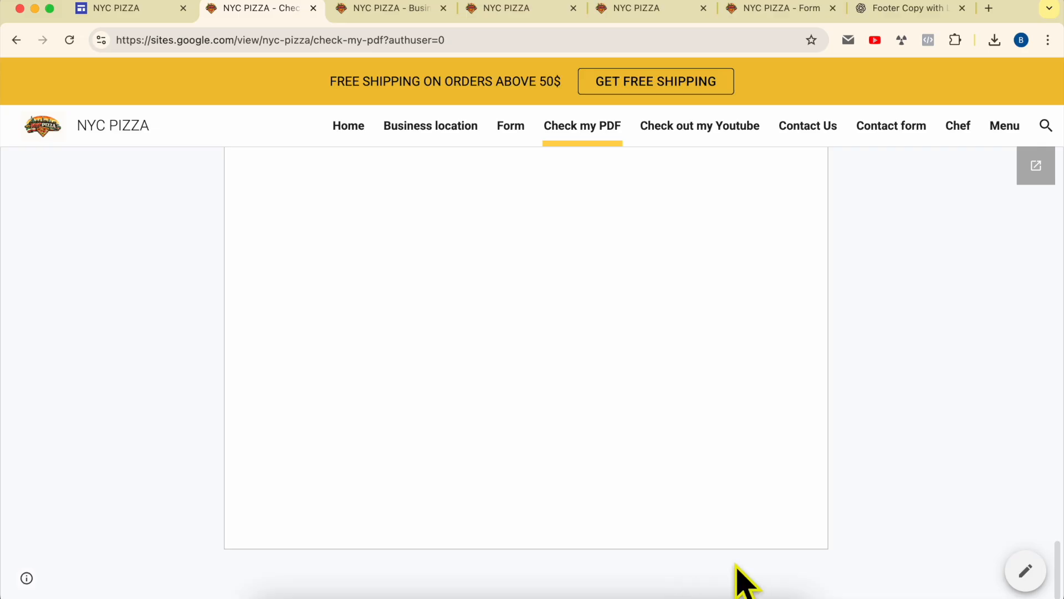
click(746, 138)
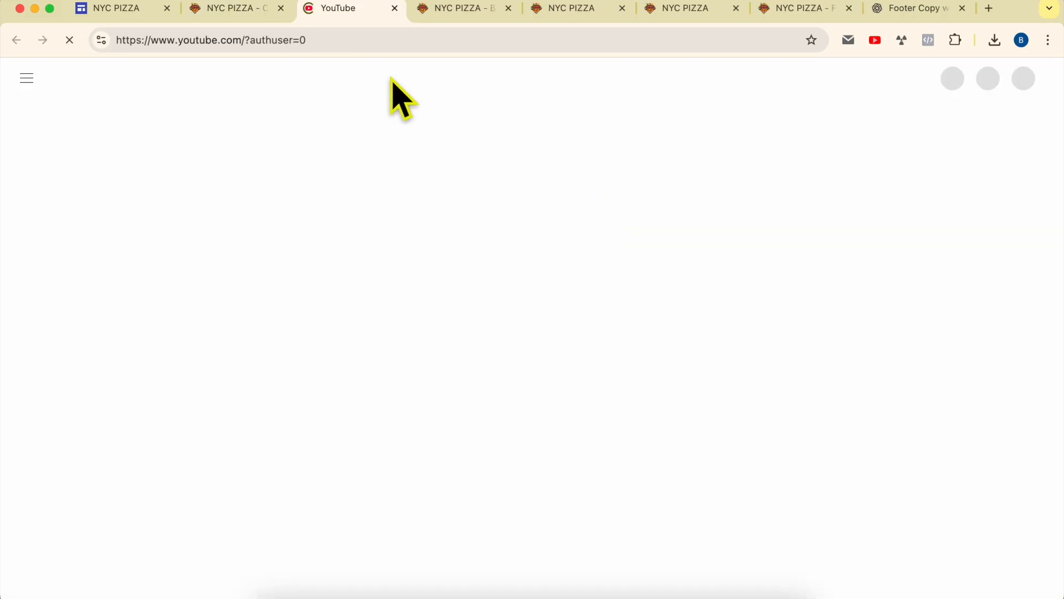
click(255, 9)
click(891, 126)
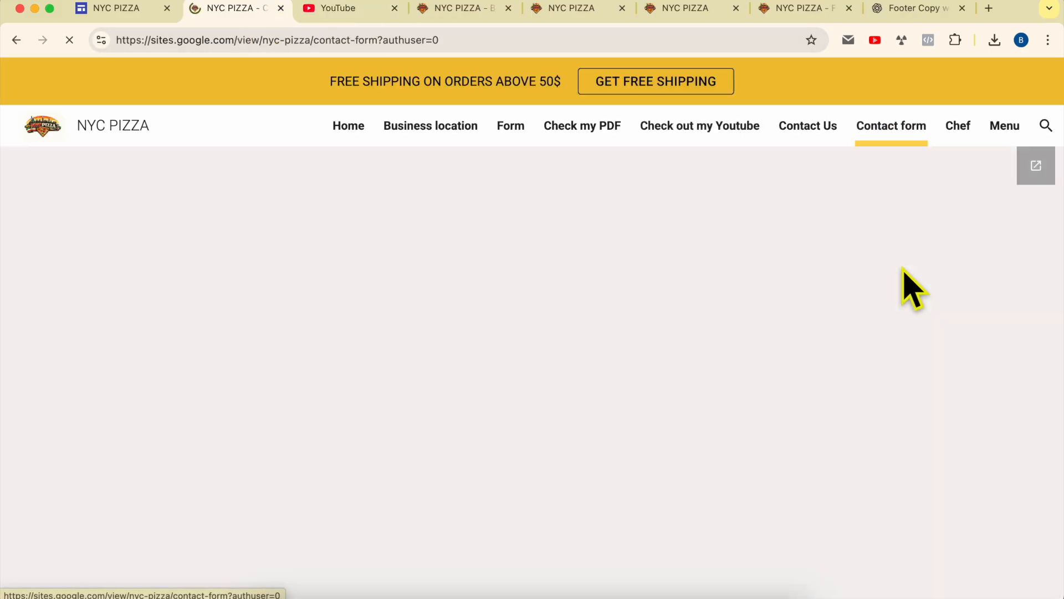
scroll(854, 355, down, 3)
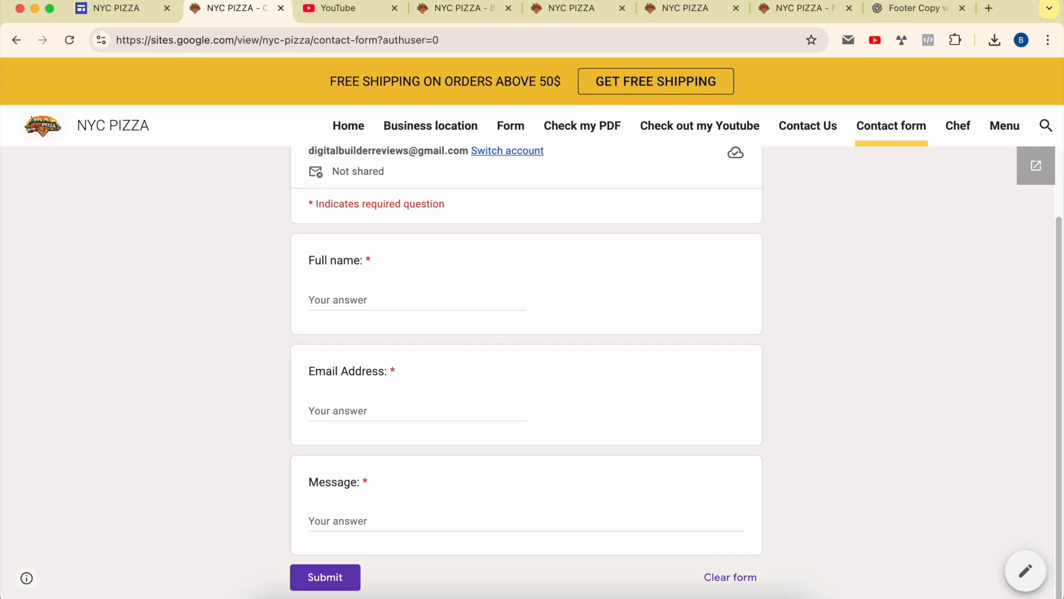